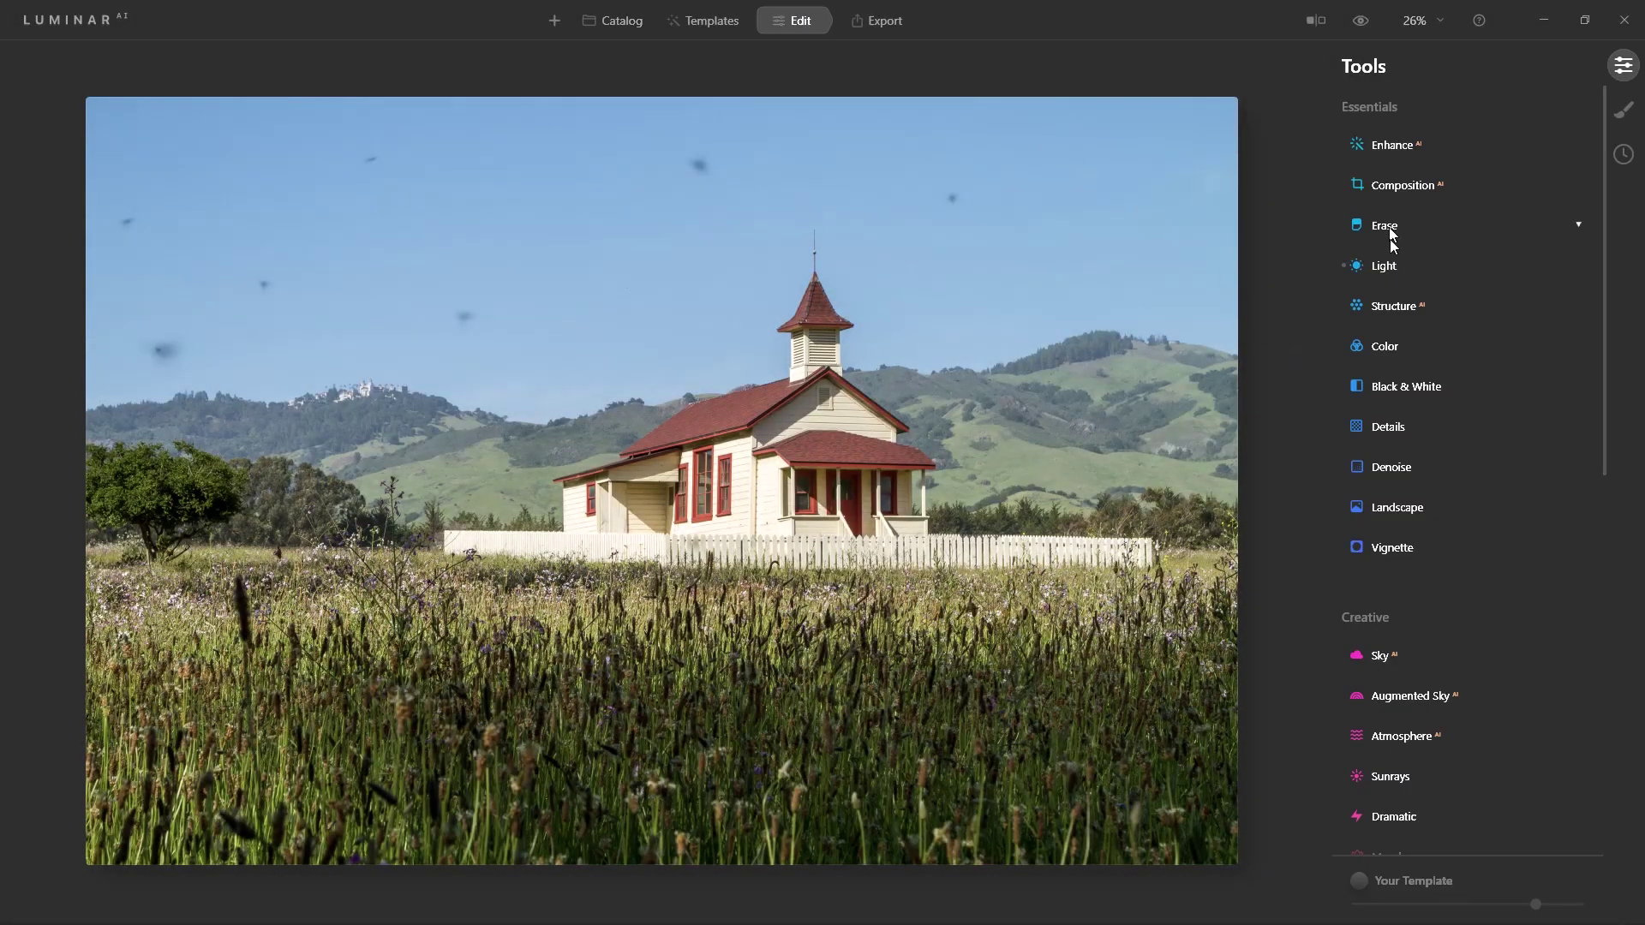
# - Expand the Landscape tool in Essentials to show its sliders, all at zero
pyautogui.click(1389, 507)
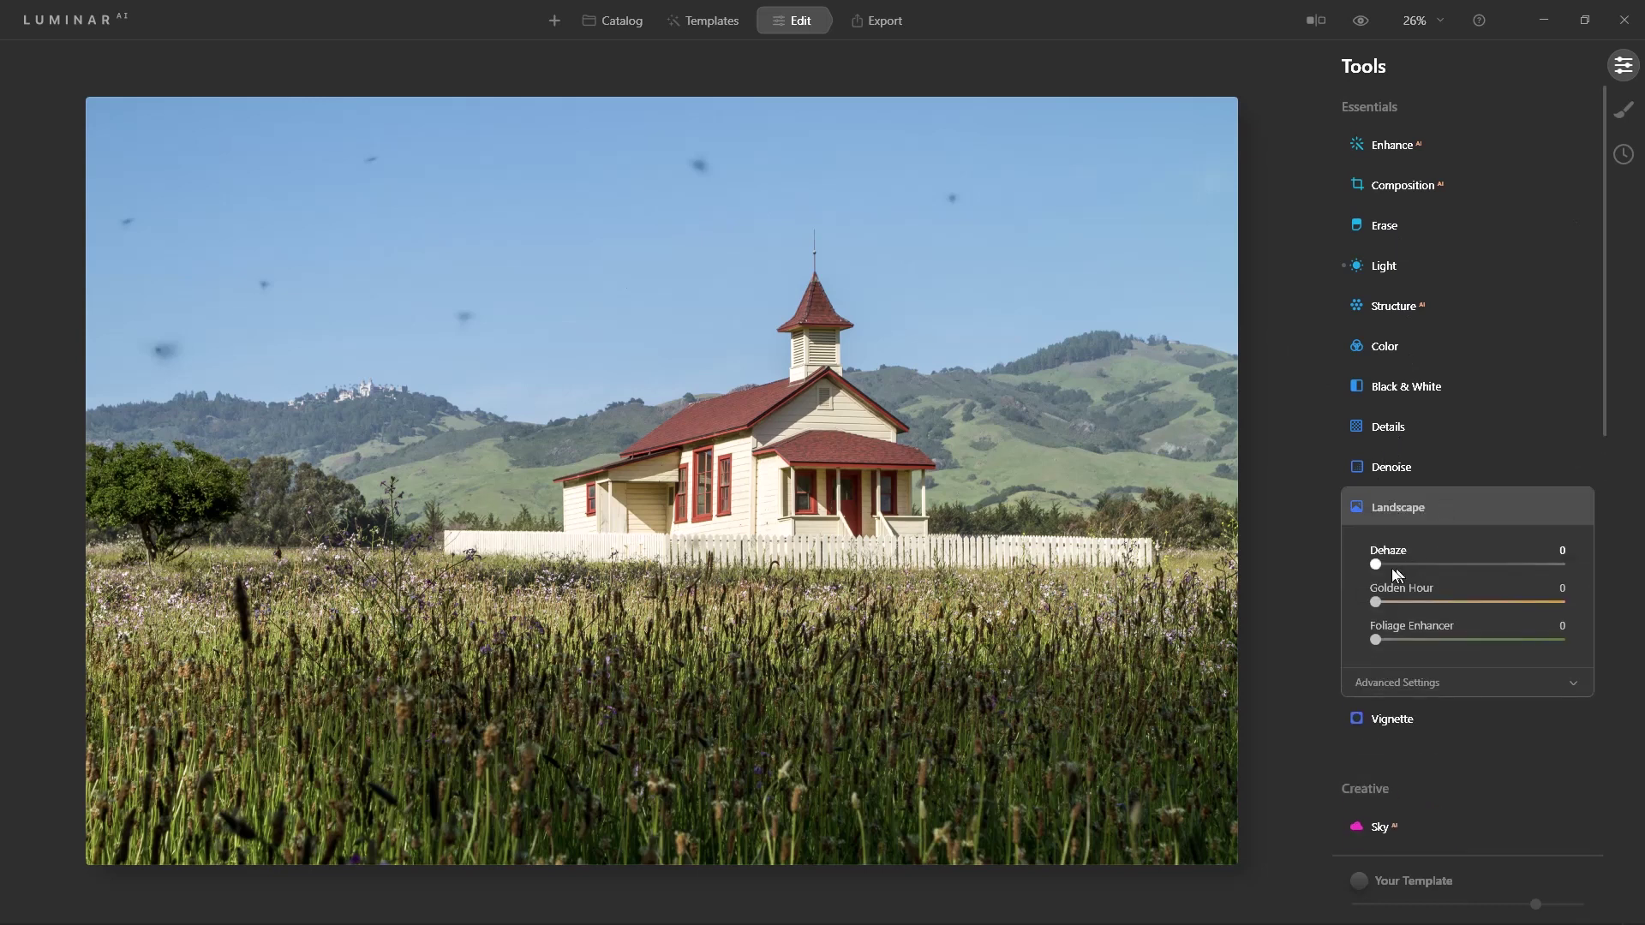
# - Raise Dehaze to 100 for a deeper sky, then switch to the Erase tool
pyautogui.moveTo(1377, 562); pyautogui.dragTo(1579, 580)
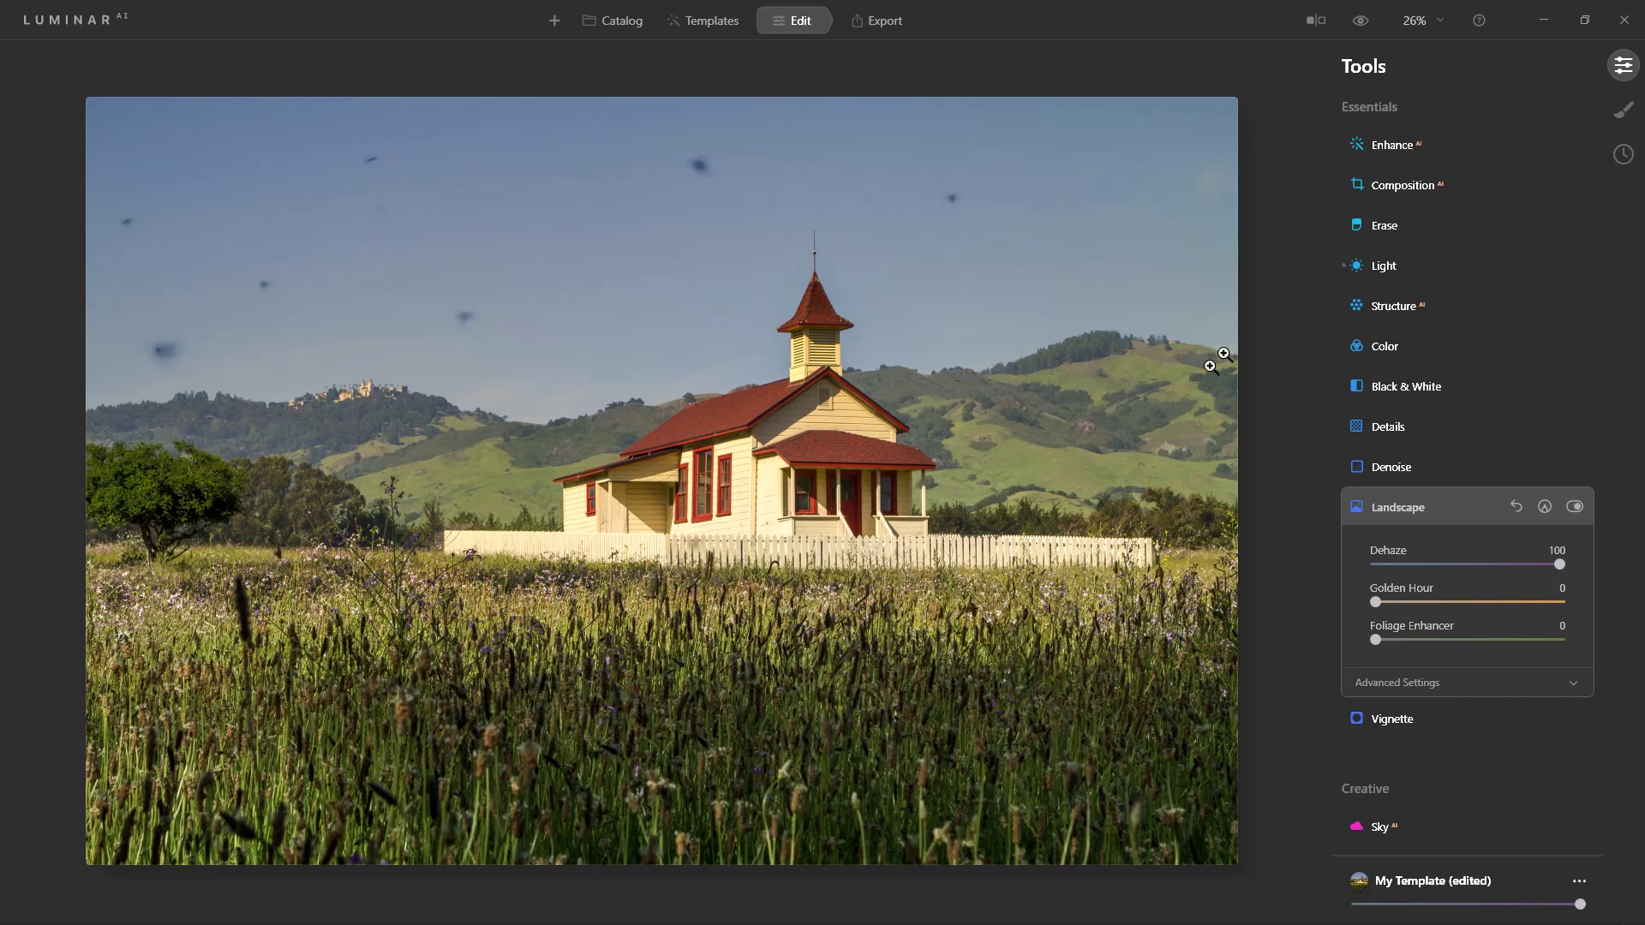
pyautogui.click(1383, 229)
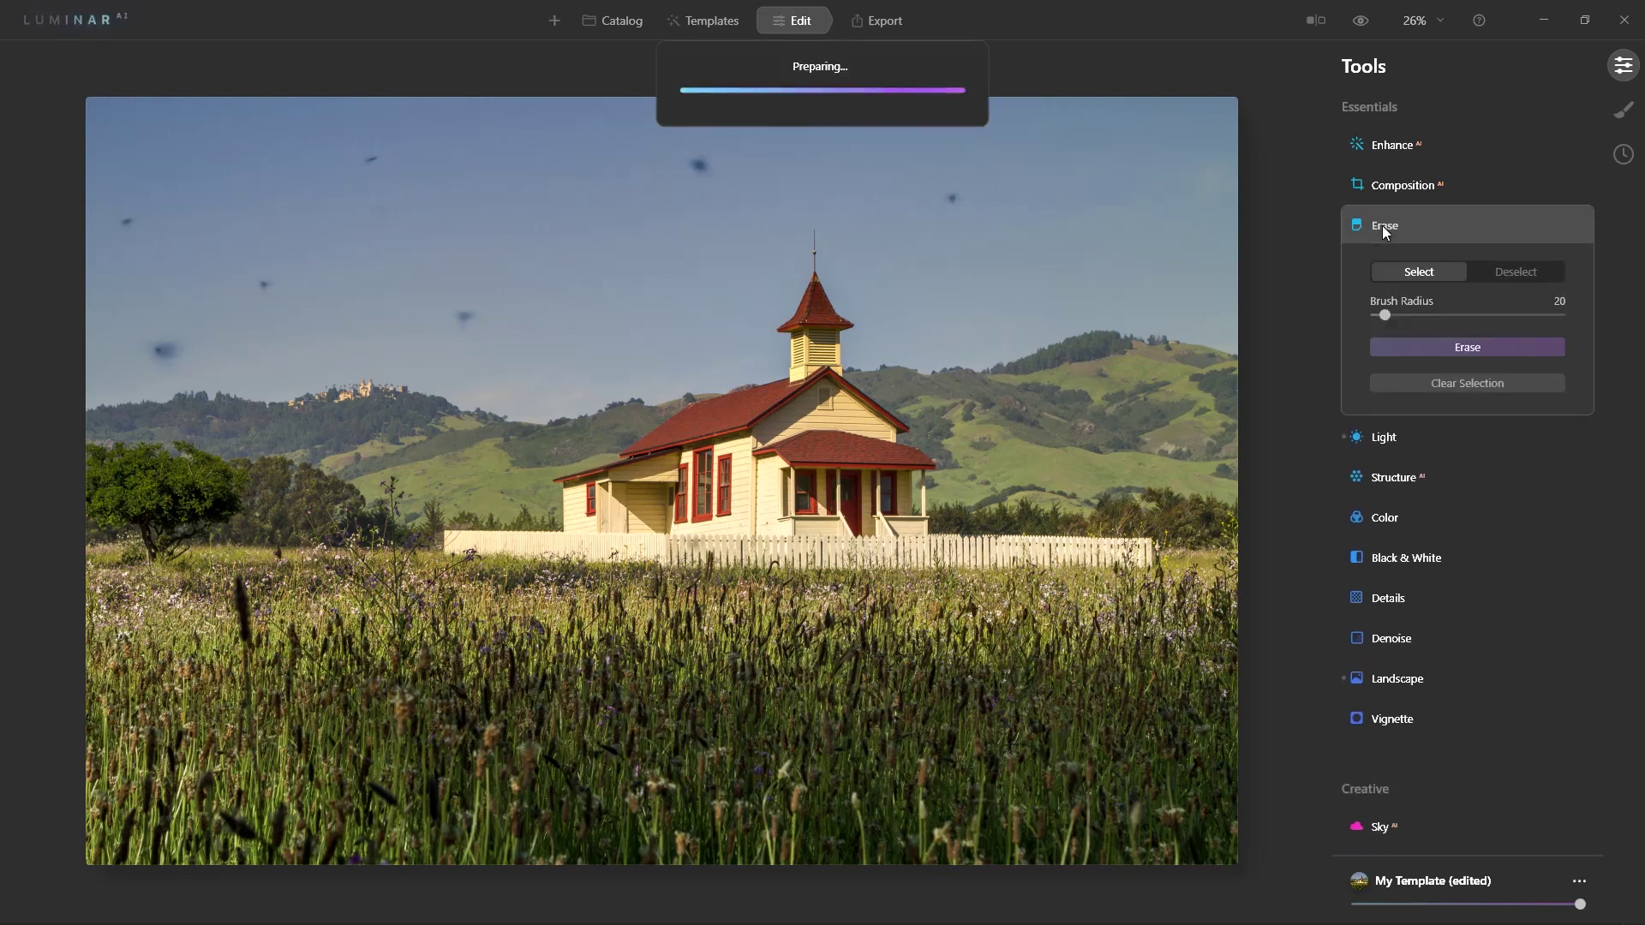
# - Enlarge the brush to radius 32 and paint over all seven sky dust spots
pyautogui.press(']')
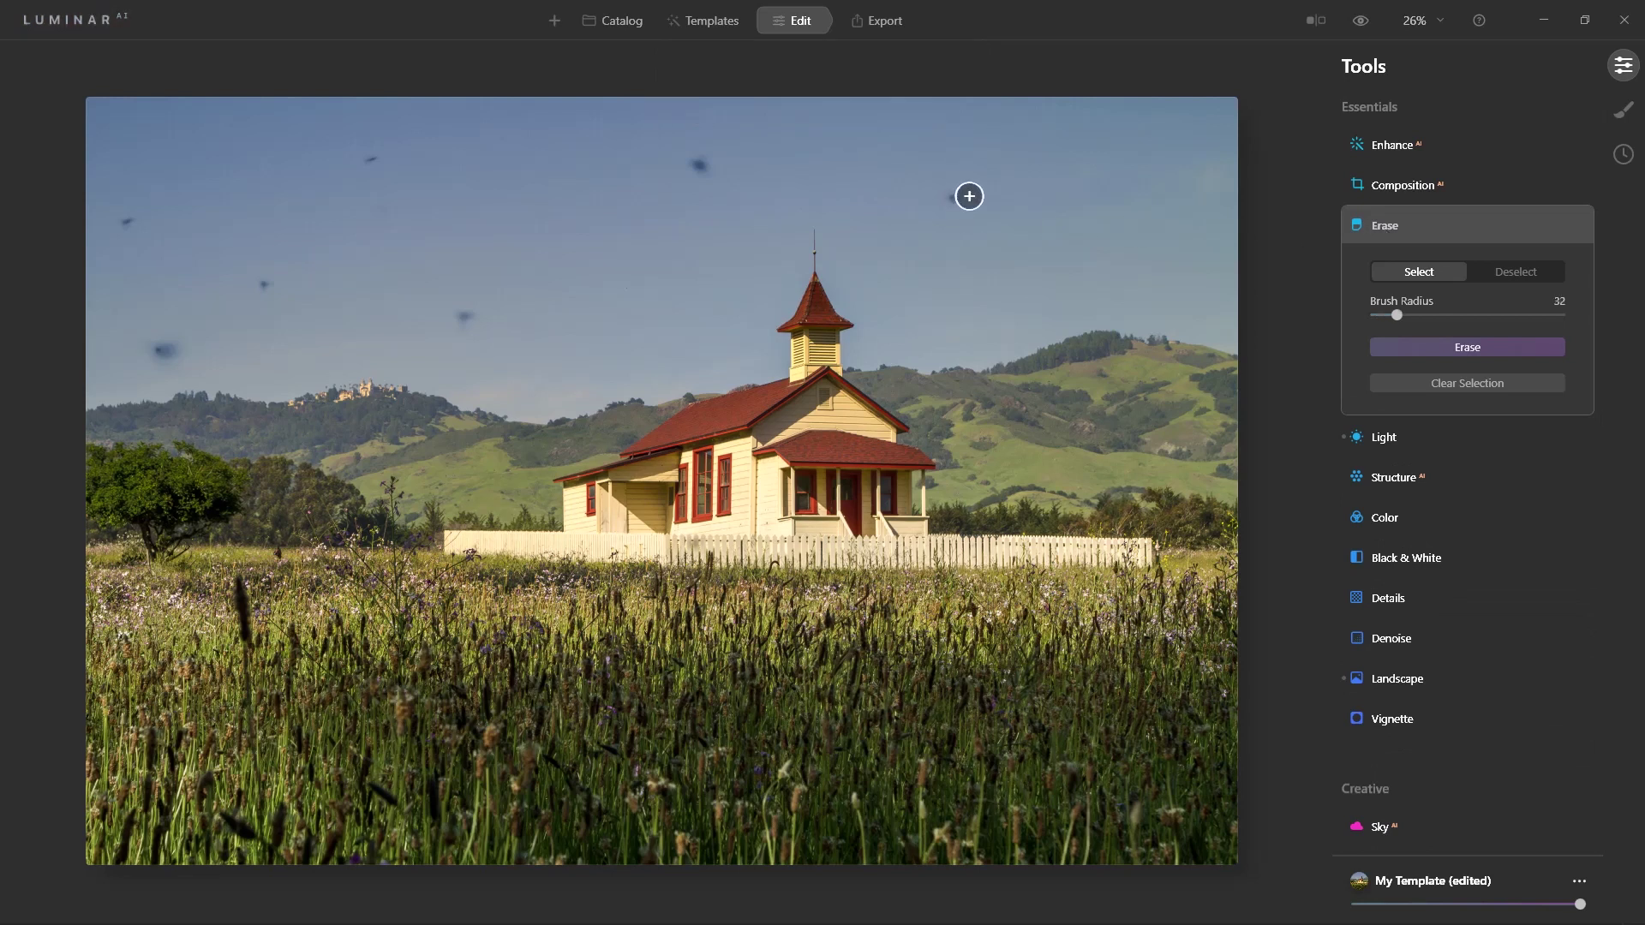
pyautogui.click(949, 196)
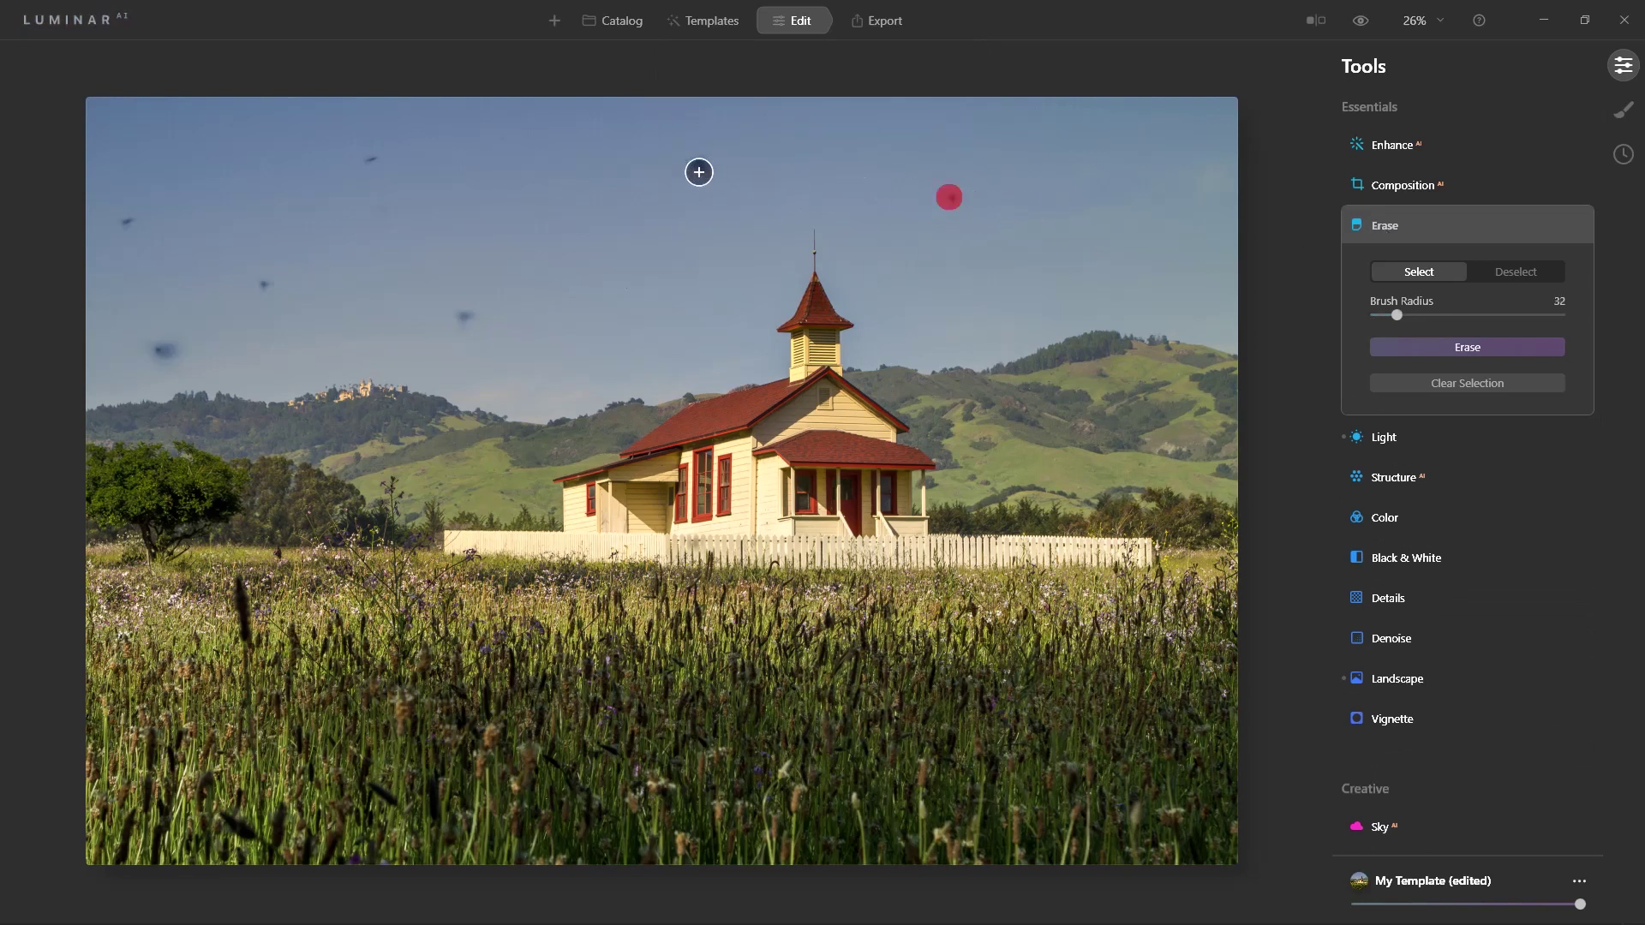
pyautogui.click(700, 166)
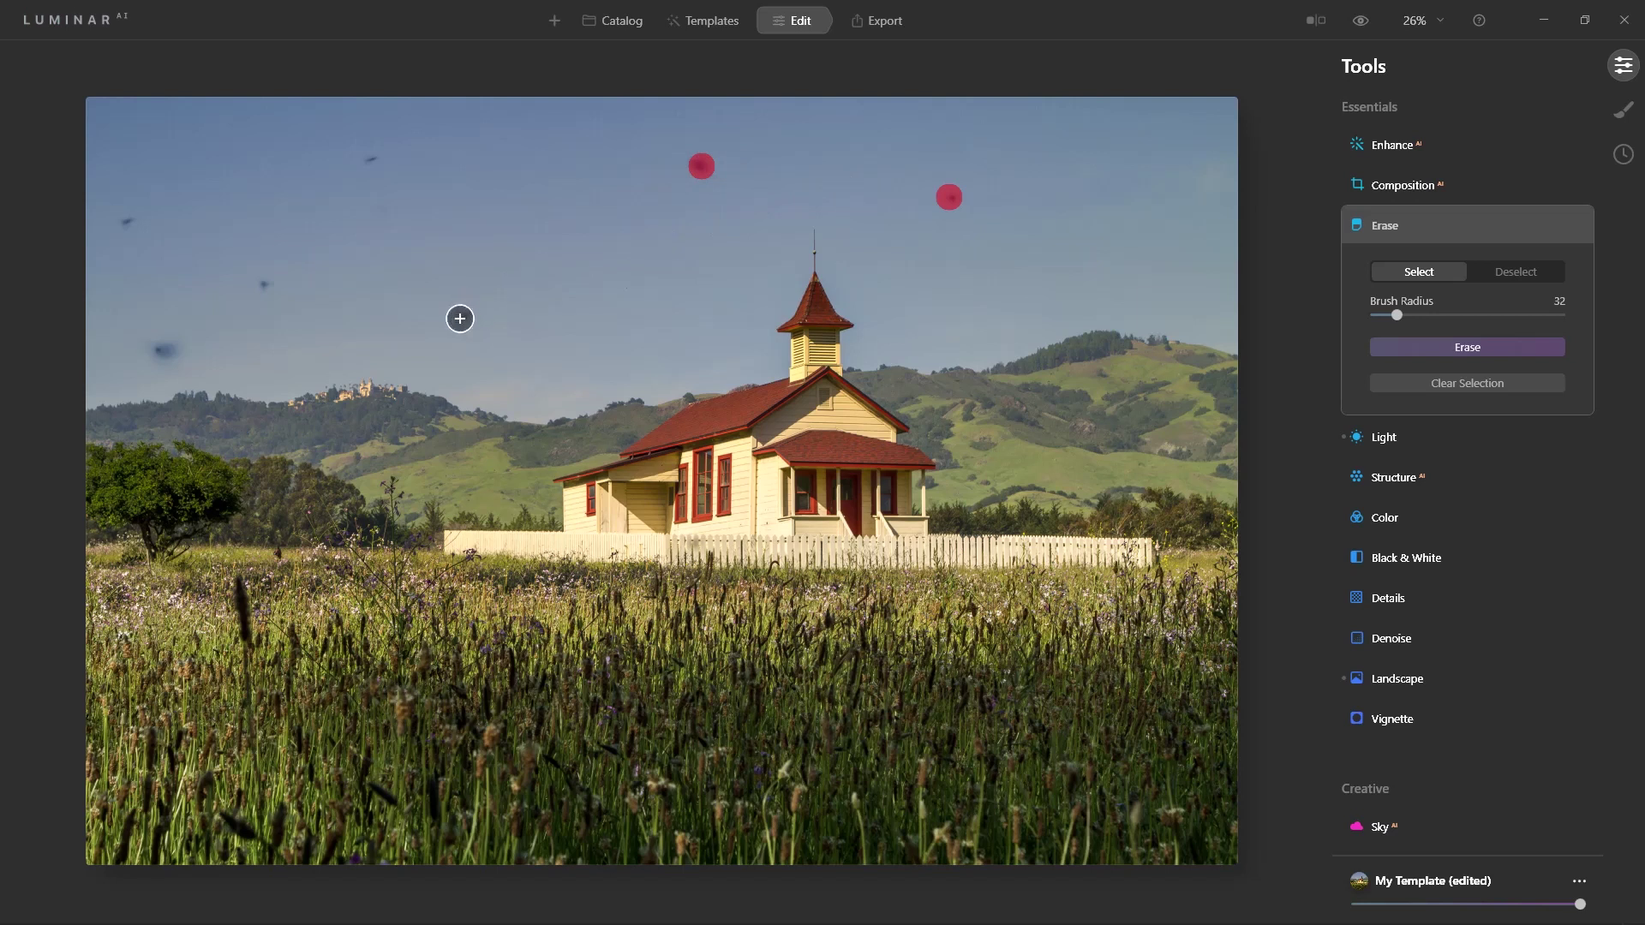
pyautogui.click(461, 317)
pyautogui.click(368, 157)
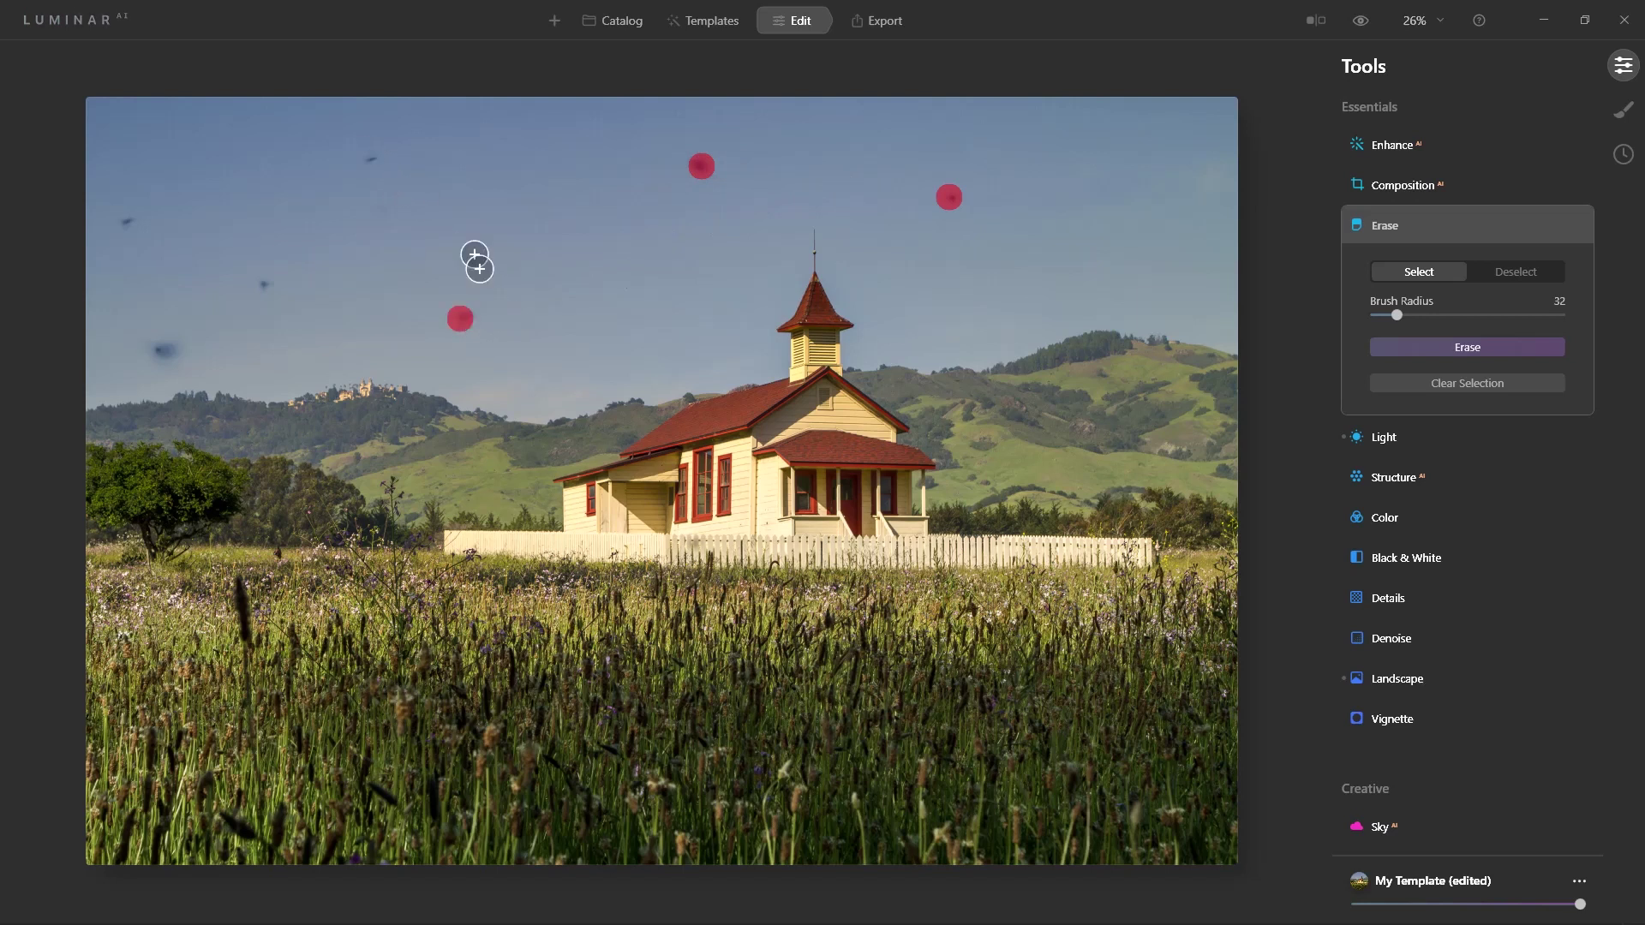
pyautogui.click(266, 283)
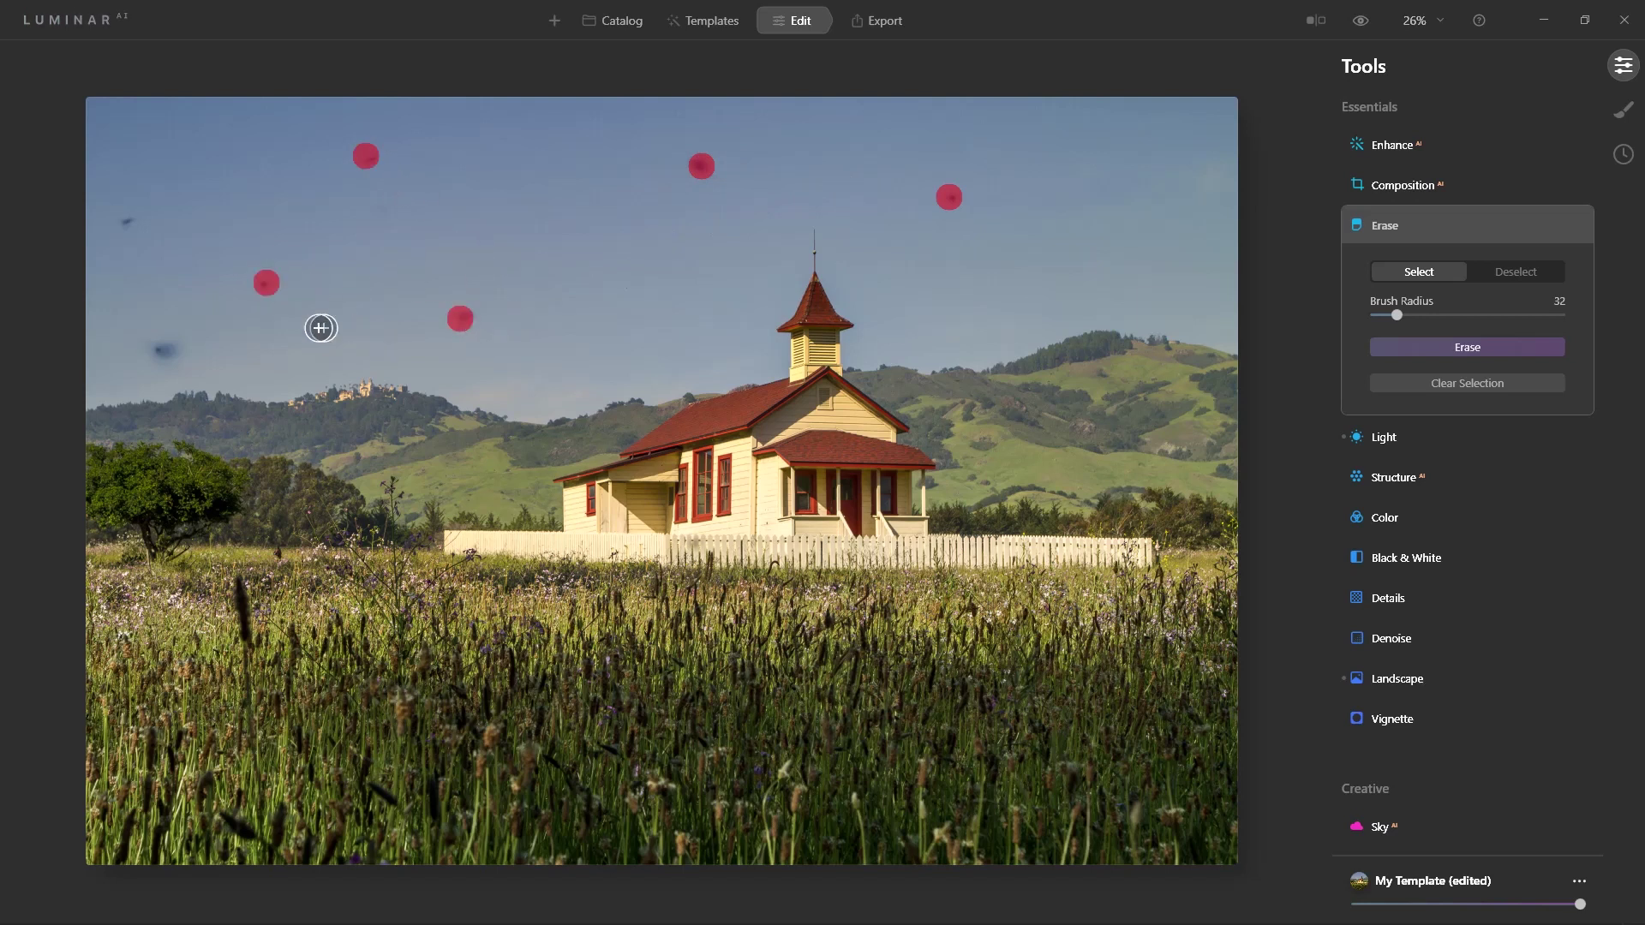
pyautogui.click(180, 348)
pyautogui.moveTo(155, 346); pyautogui.dragTo(165, 364)
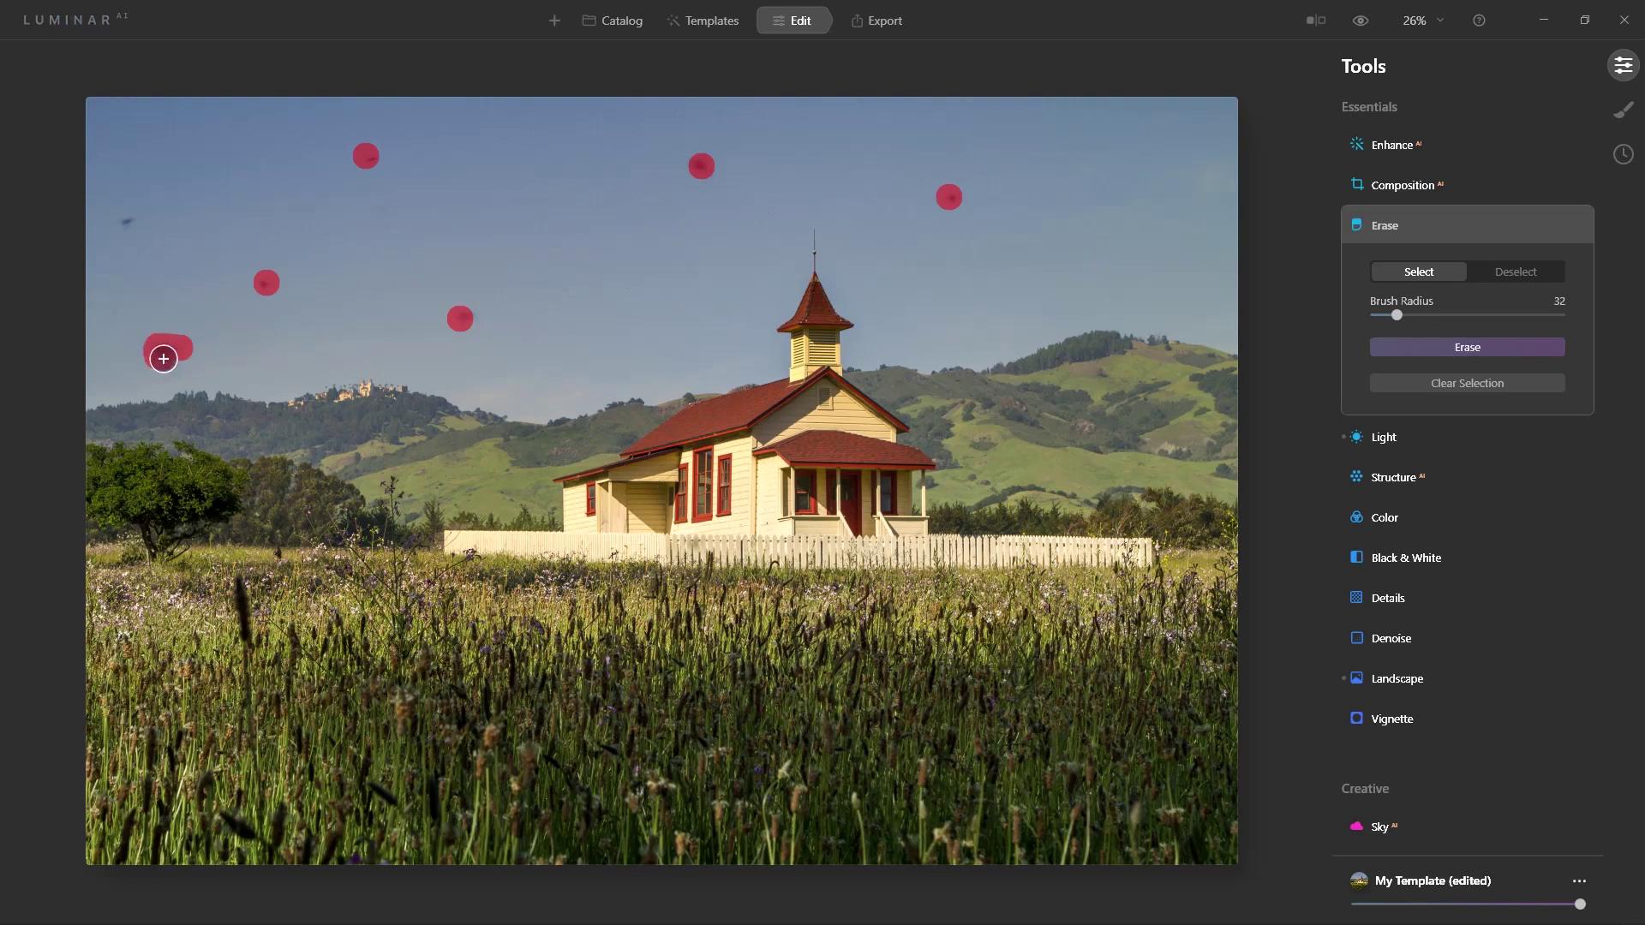
pyautogui.click(130, 217)
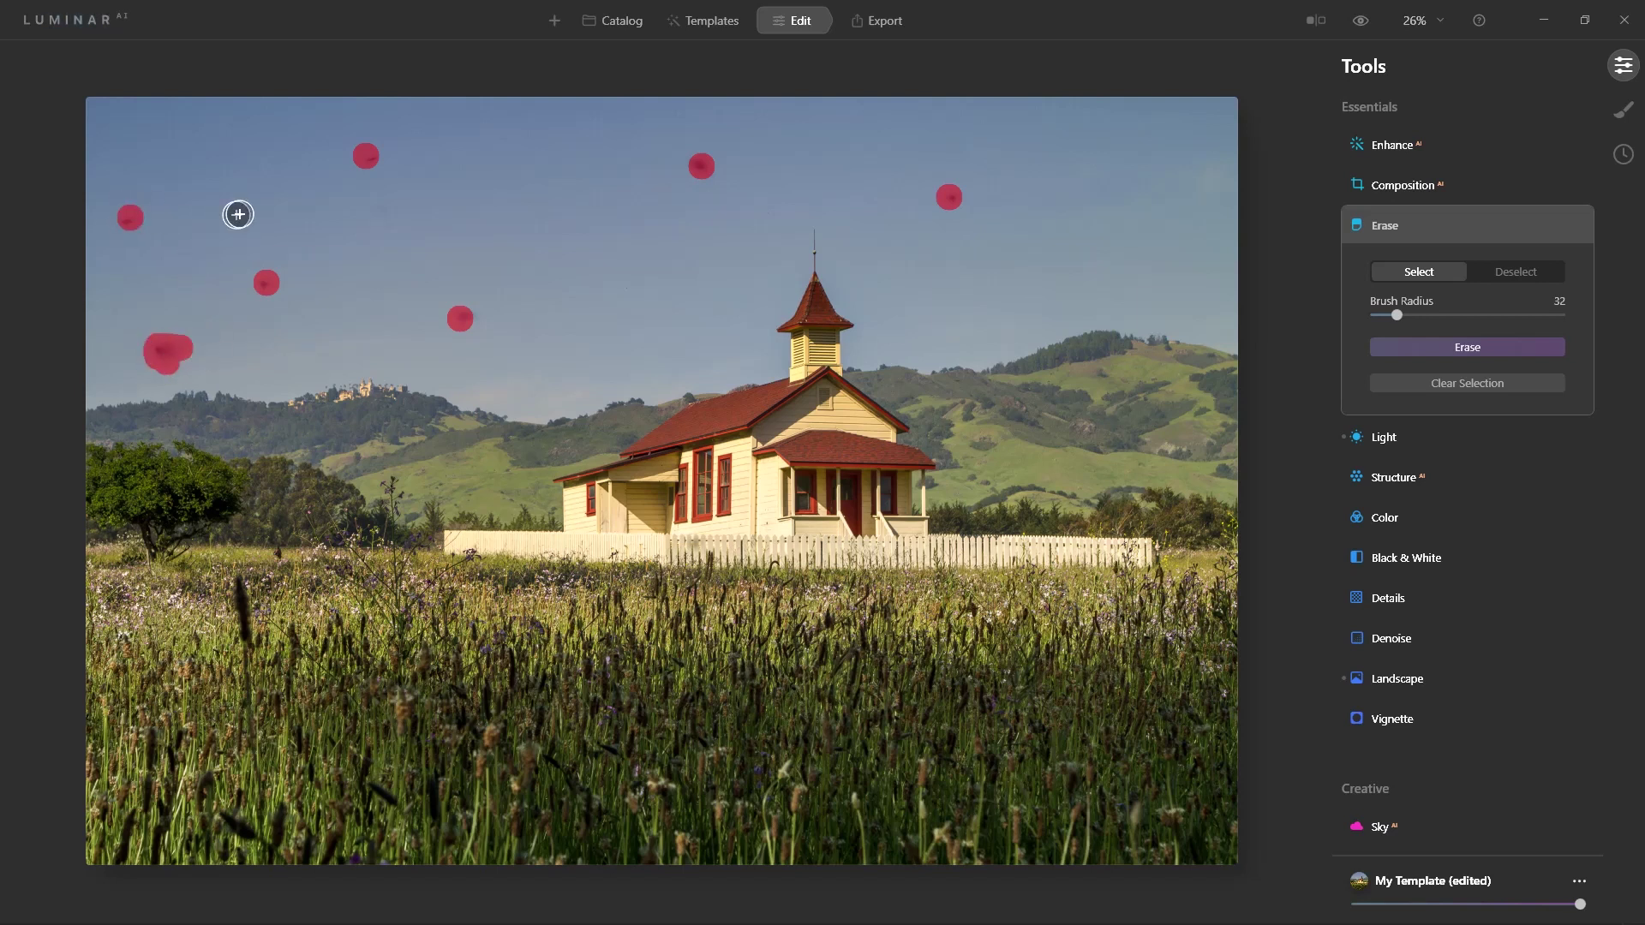
# - Remove the seven painted dust spots, leaving a clean, uniform sky
pyautogui.click(1459, 349)
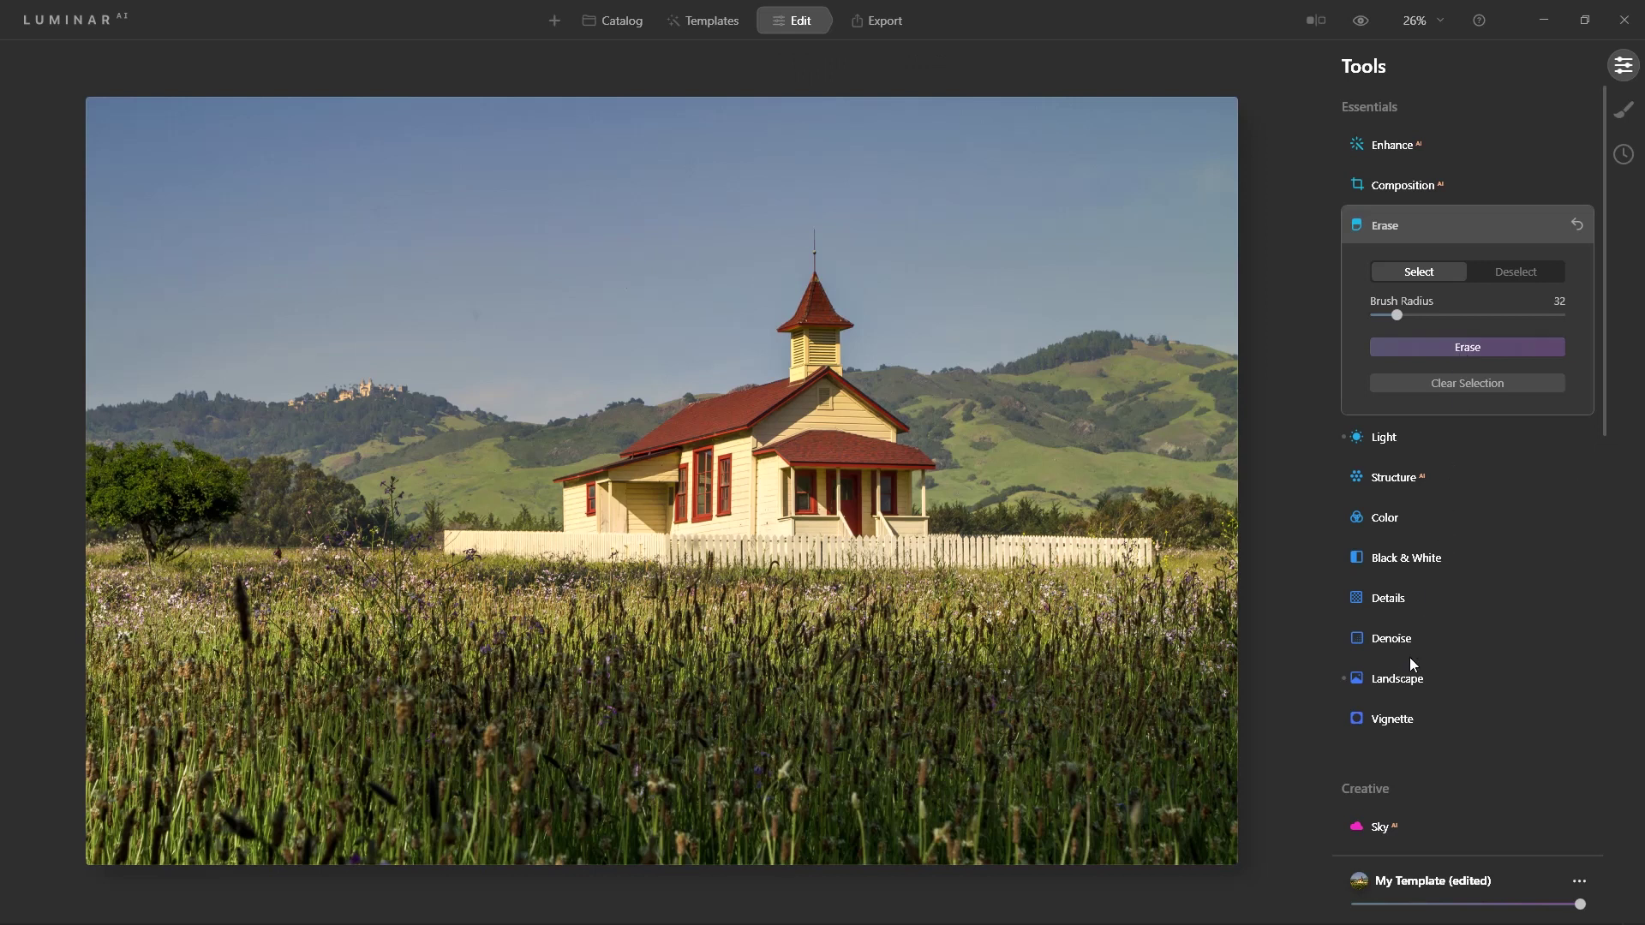
# - Return Landscape Dehaze to 0 and toggle the before/after view to compare
pyautogui.click(1425, 674)
pyautogui.click(1559, 564)
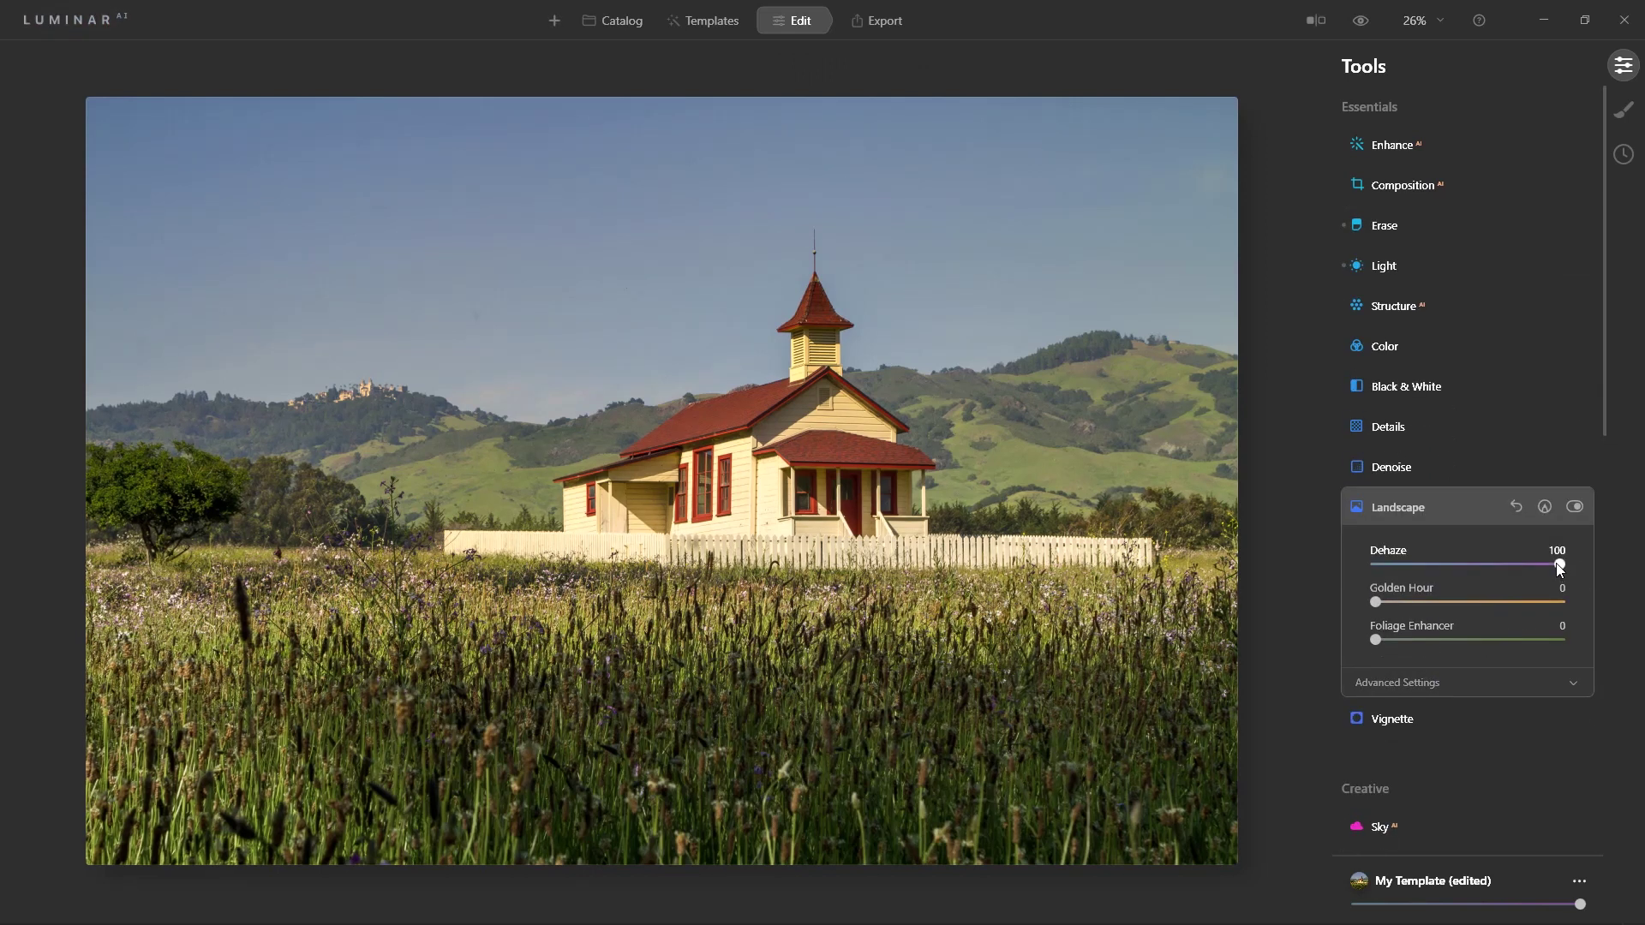
pyautogui.moveTo(1558, 564); pyautogui.dragTo(1351, 567)
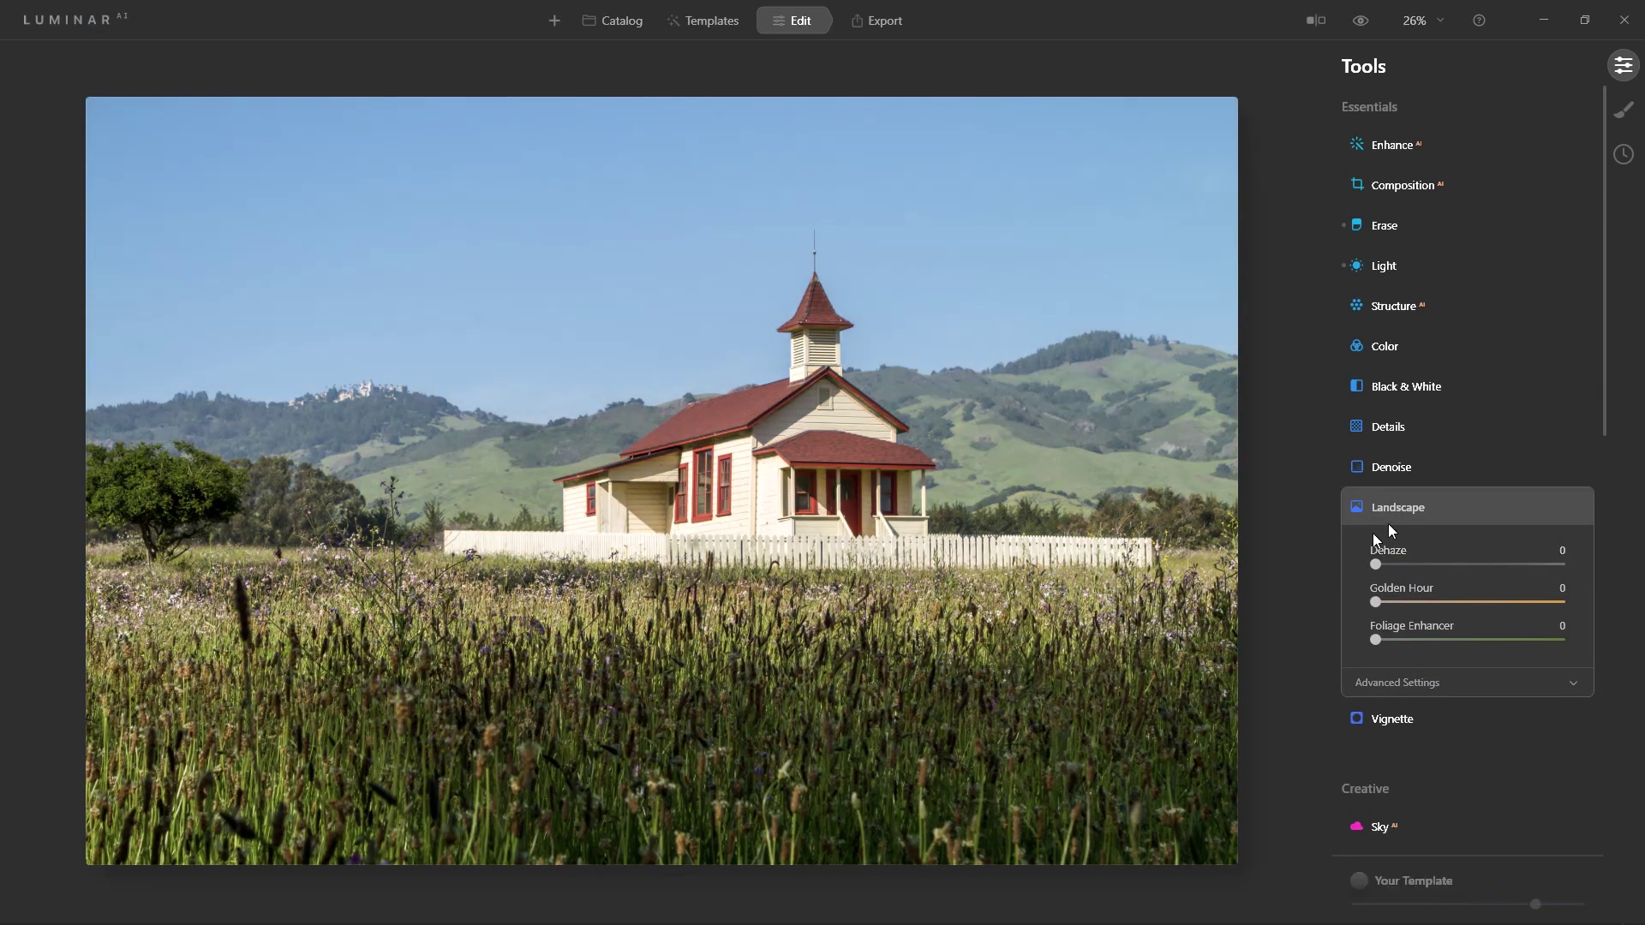
pyautogui.click(1399, 510)
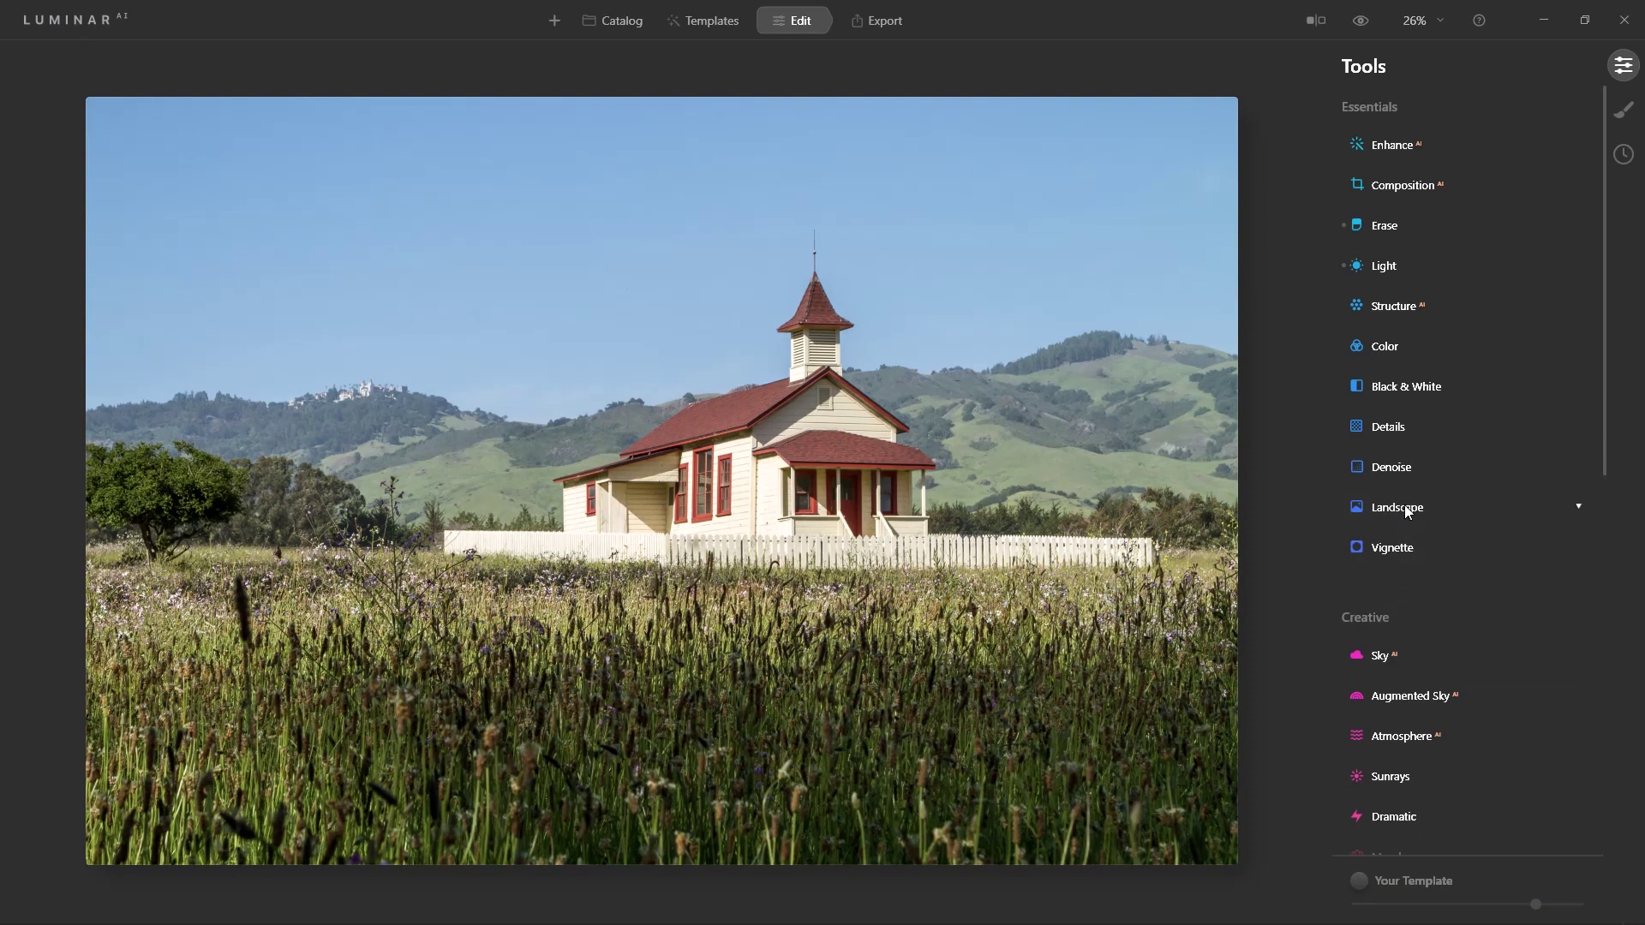
pyautogui.click(1360, 21)
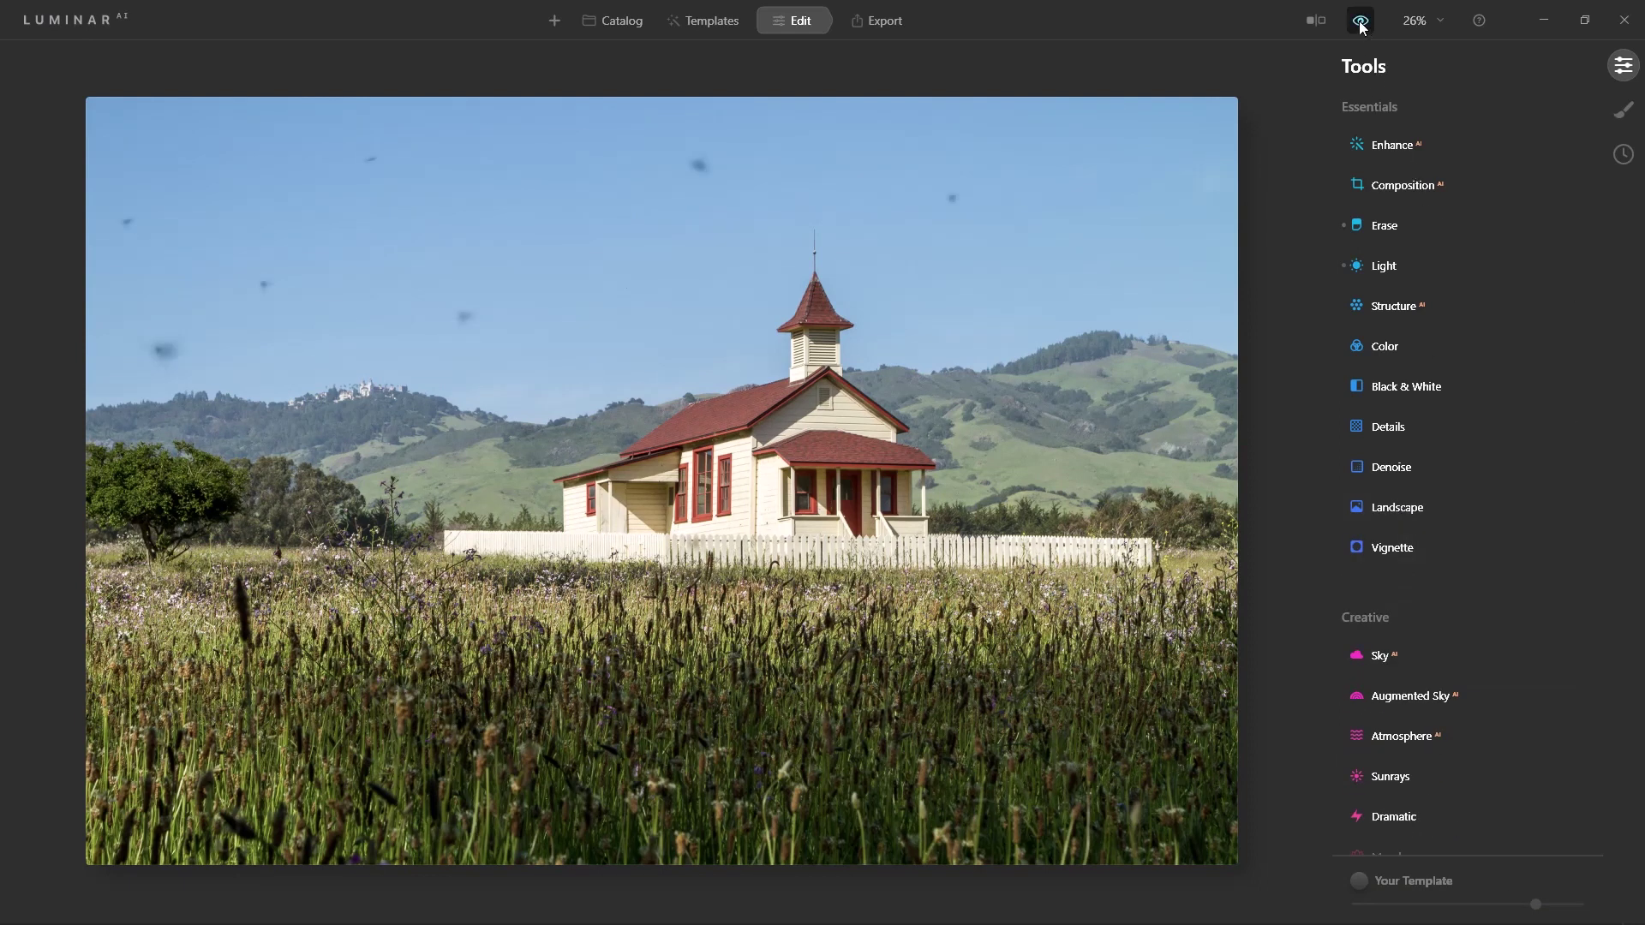
pyautogui.click(1361, 22)
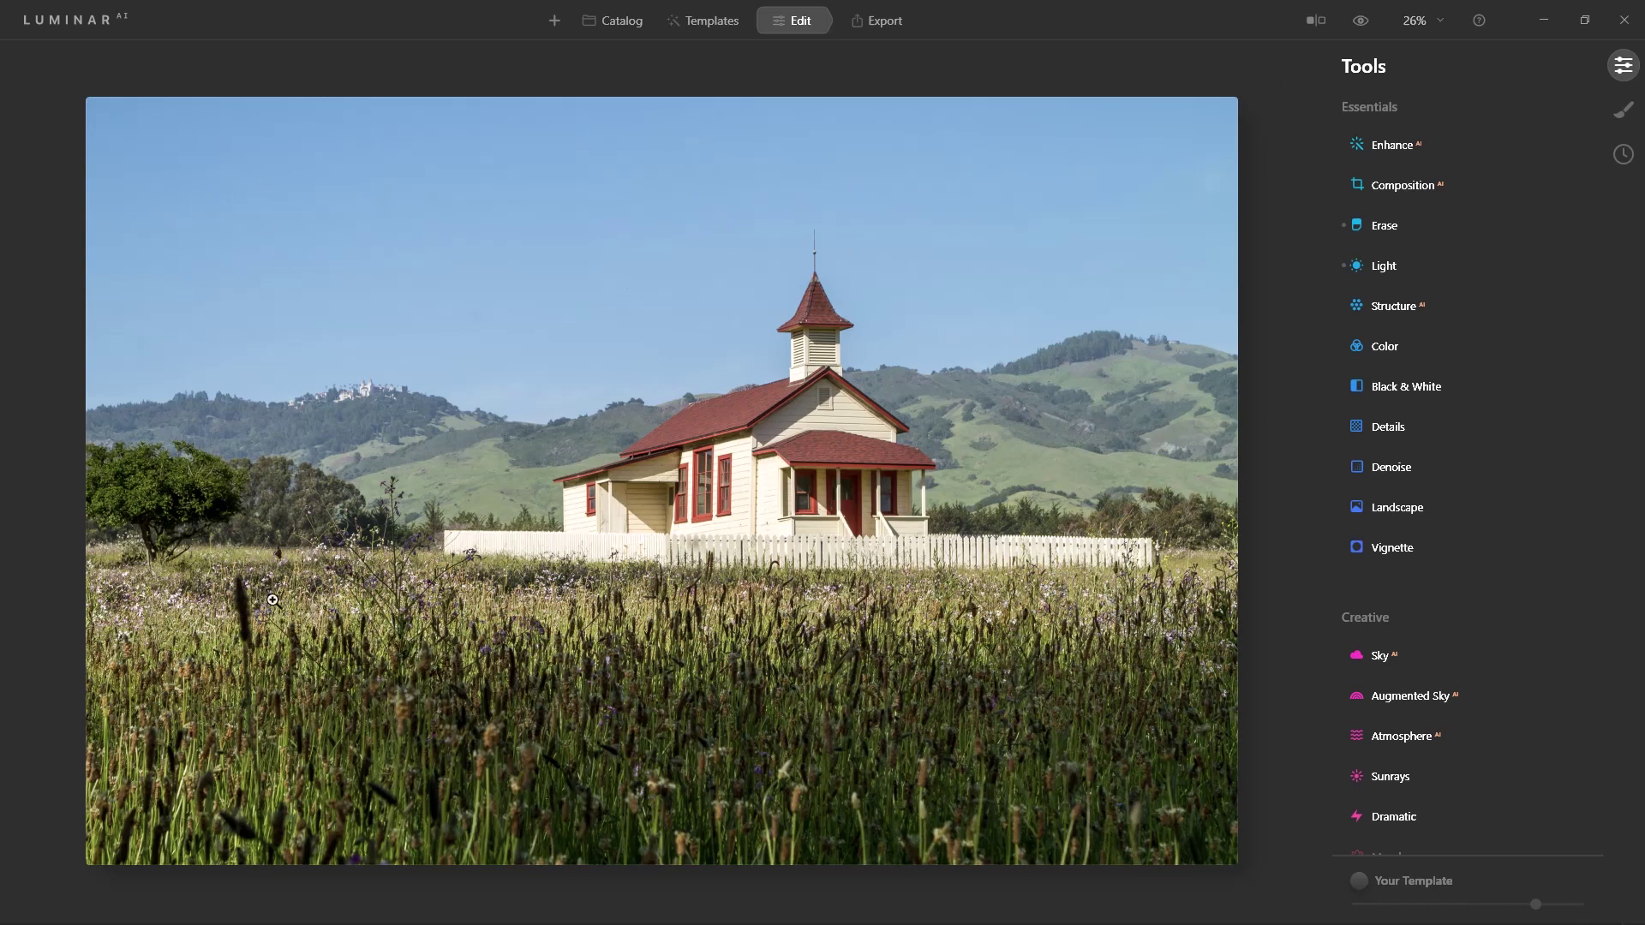
pyautogui.scroll(2, 195, 611)
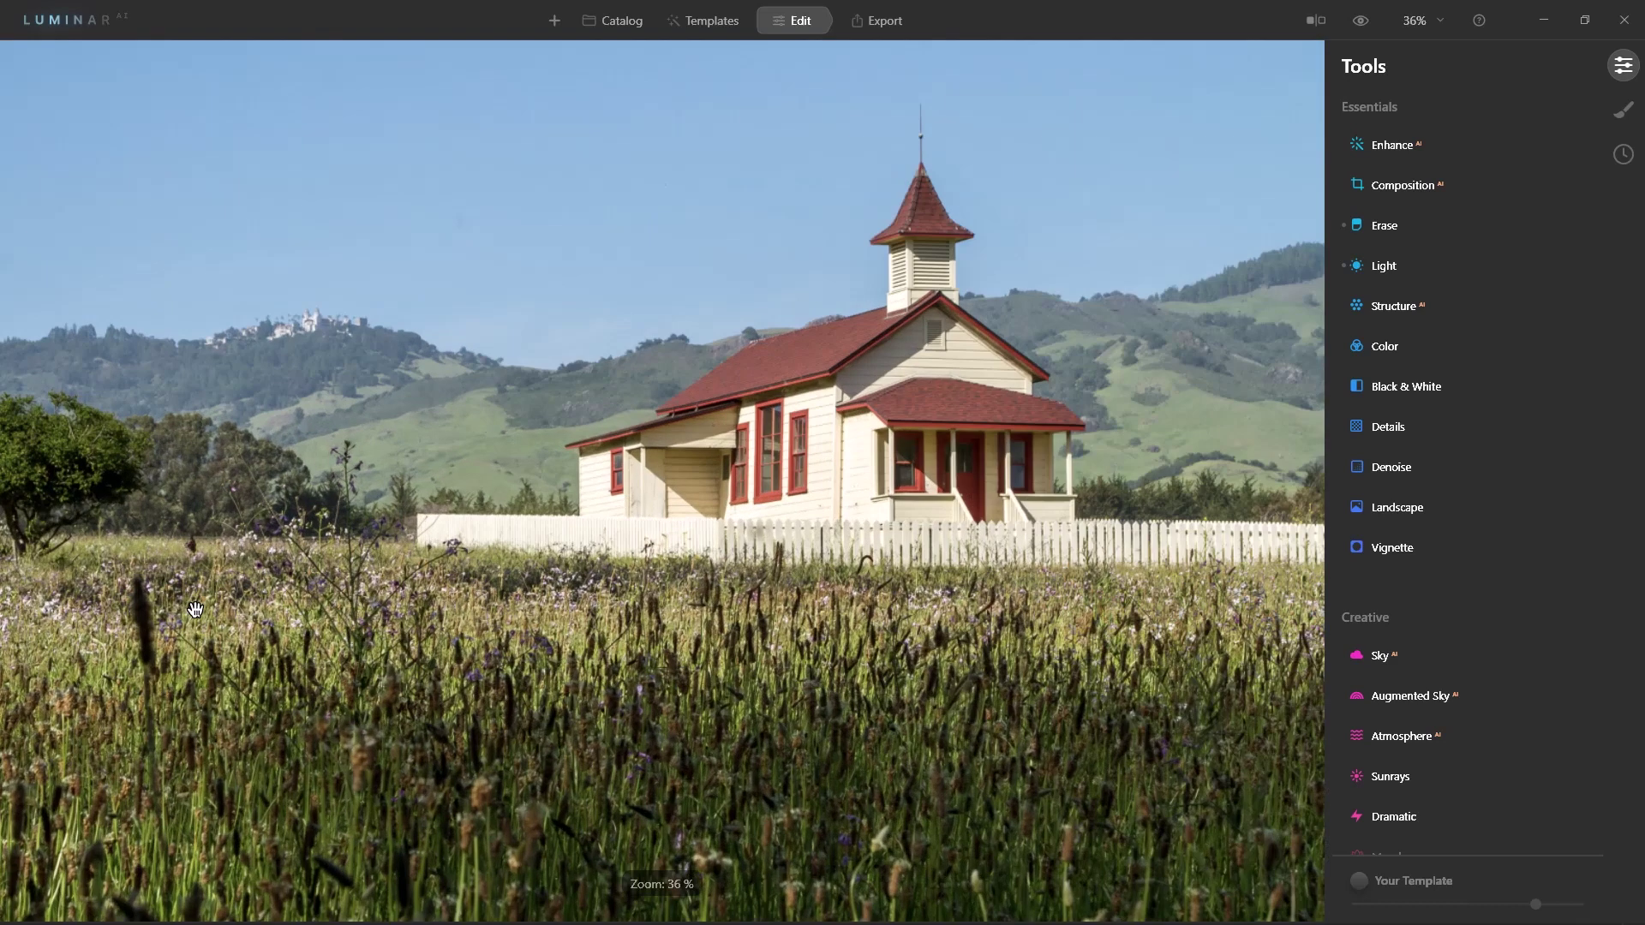
pyautogui.scroll(1, 207, 620)
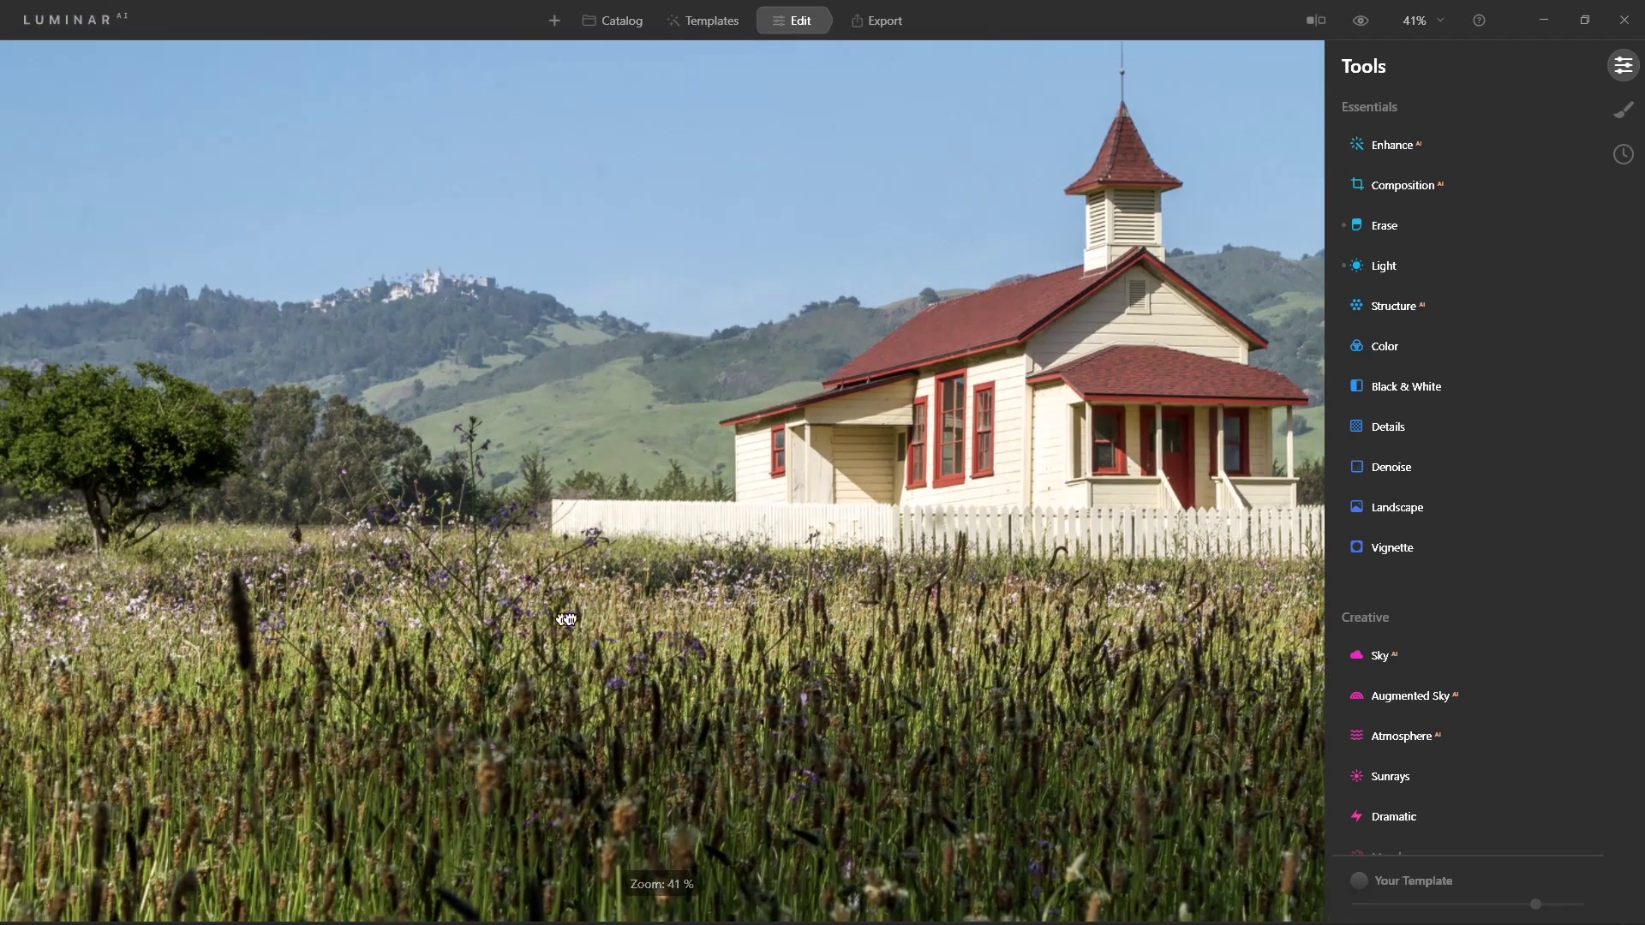
pyautogui.scroll(1, 232, 664)
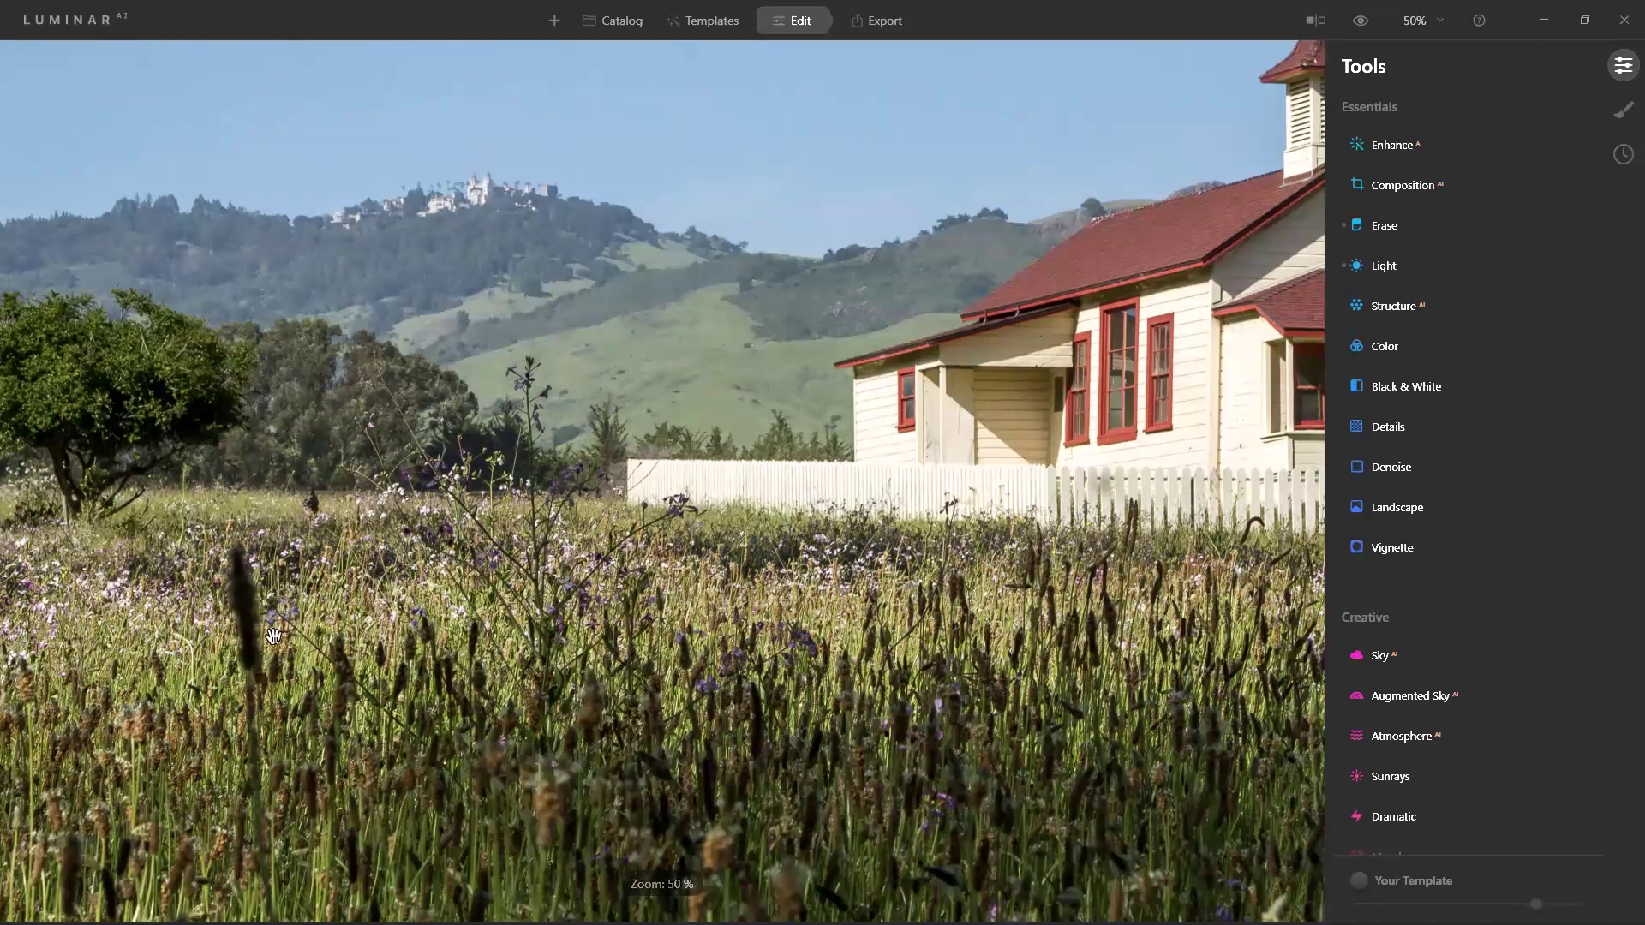
# - Switch to Erase and paint over the tall grass stalk in the left foreground
pyautogui.click(1382, 222)
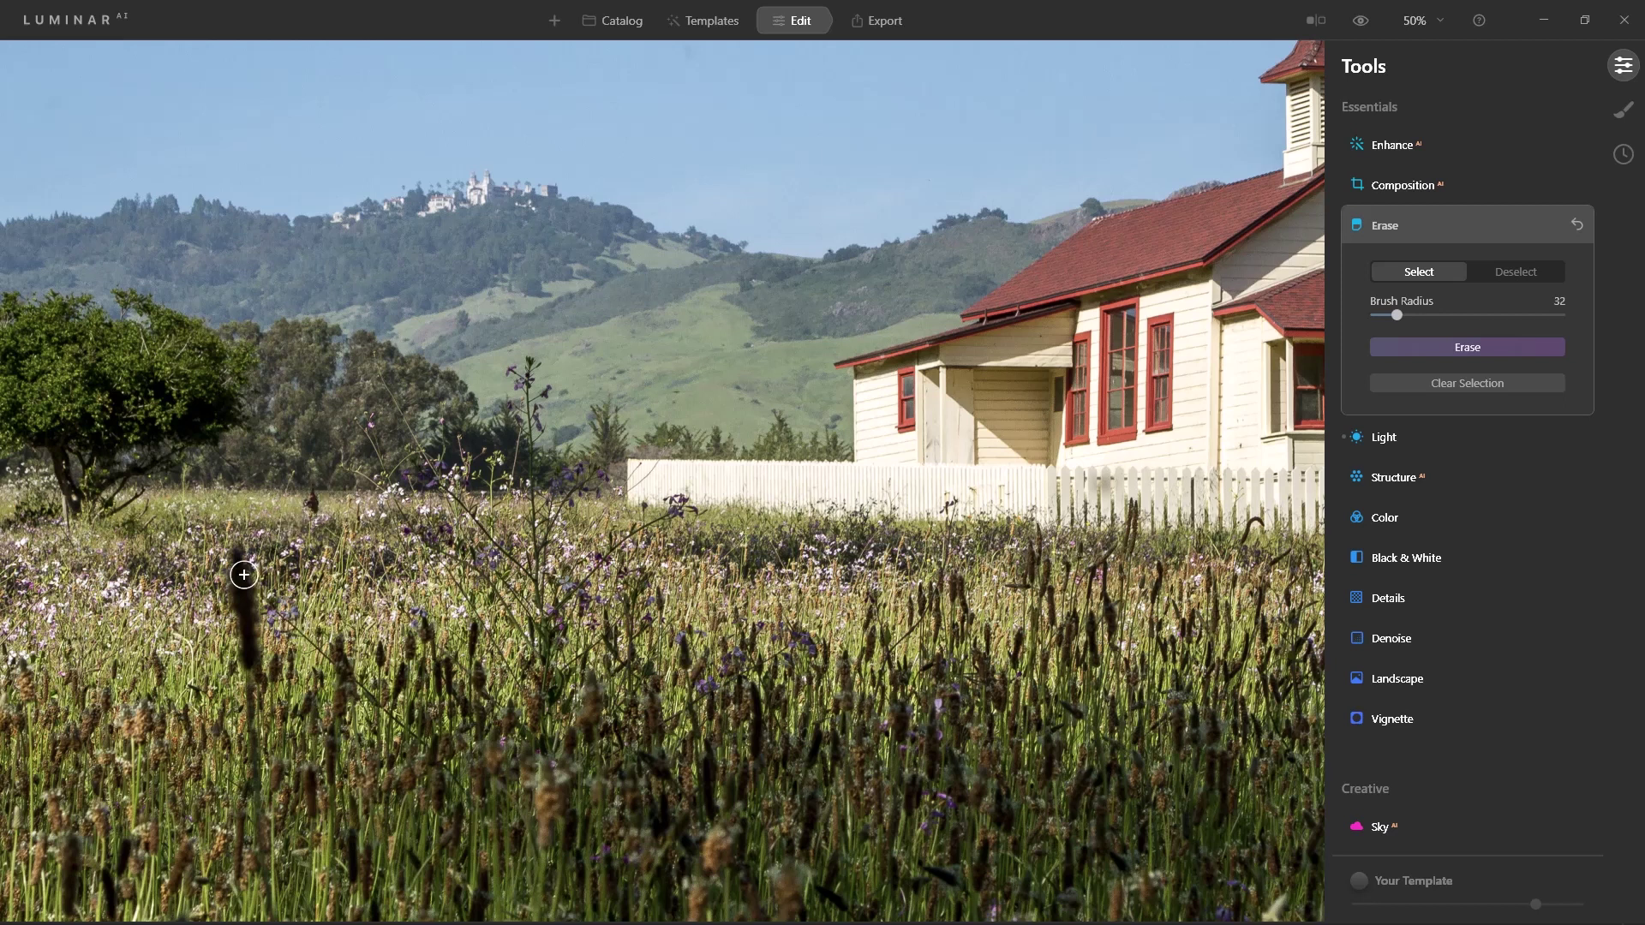
pyautogui.moveTo(235, 562); pyautogui.dragTo(249, 622)
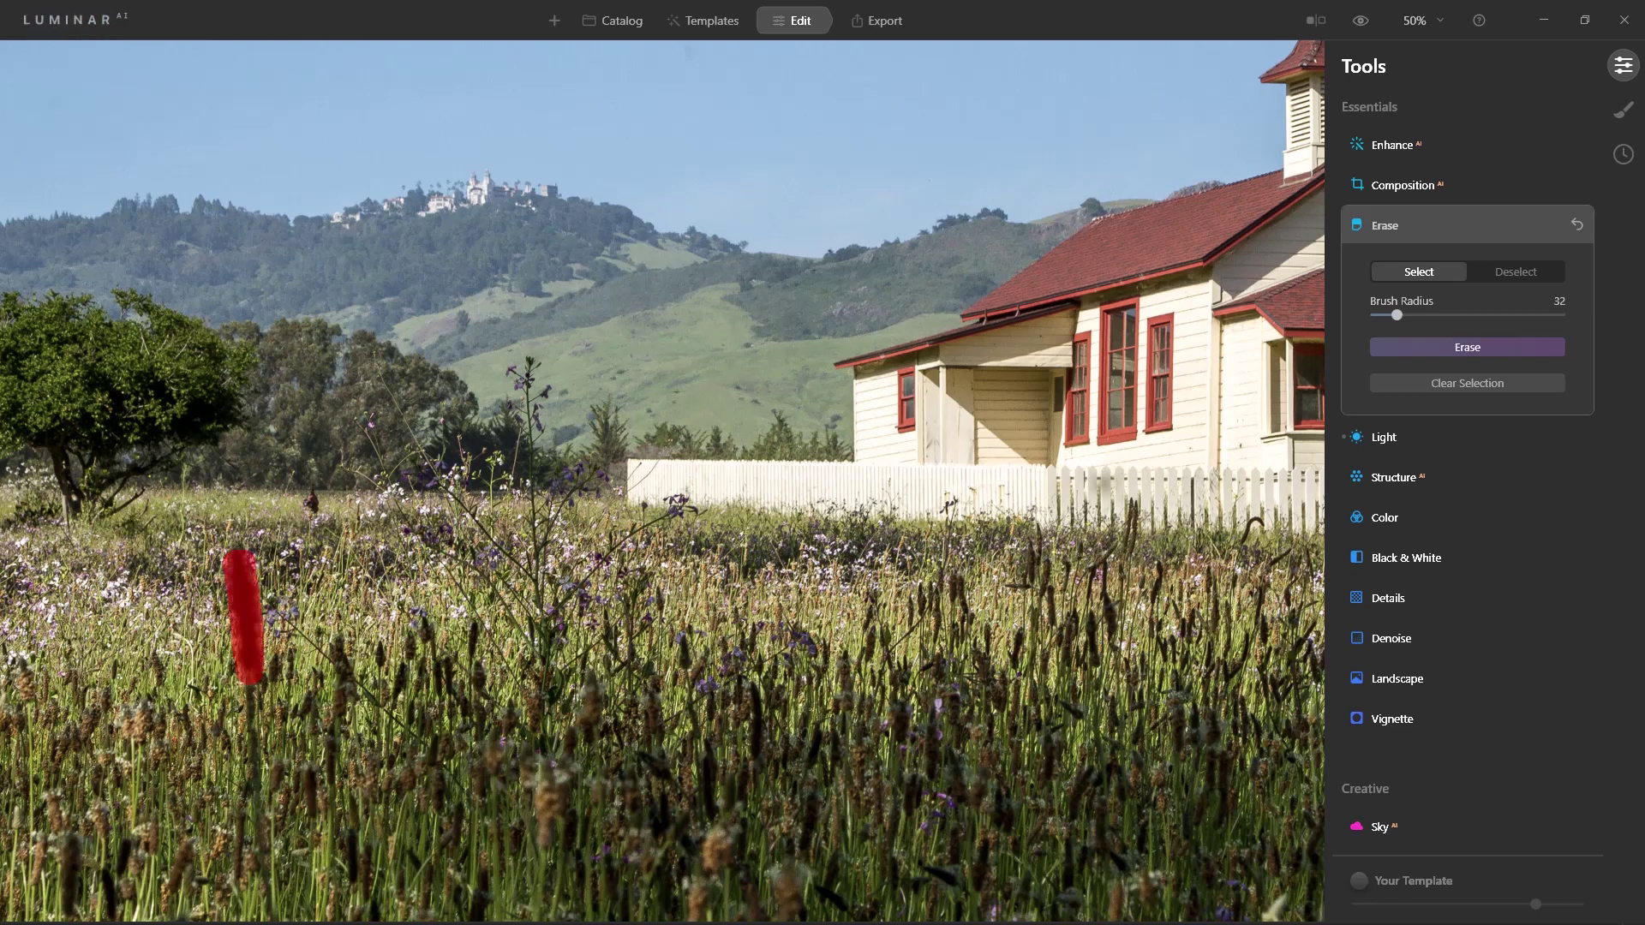
# - Shrink the brush to radius 10, mask the stalk's leaf, erase it, then mark a dark speck
pyautogui.press('[')
pyautogui.press('[')
pyautogui.press('[')
pyautogui.press('[')
pyautogui.press('[')
pyautogui.press('[')
pyautogui.press('[')
pyautogui.press('[')
pyautogui.moveTo(259, 596); pyautogui.dragTo(310, 641)
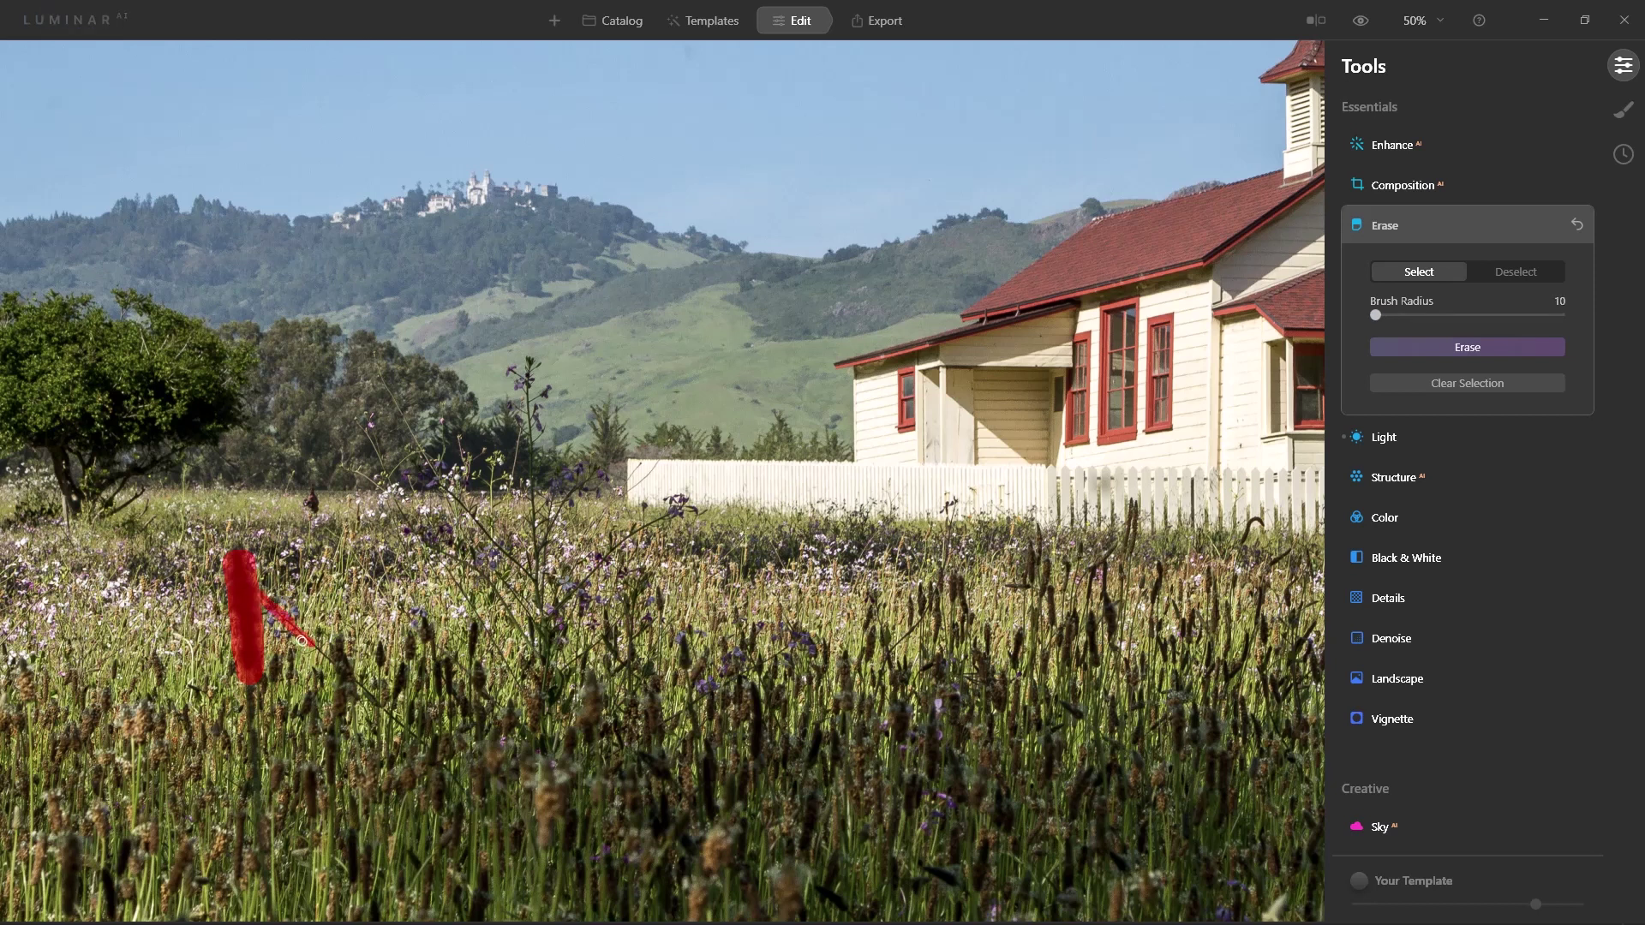
pyautogui.click(1474, 349)
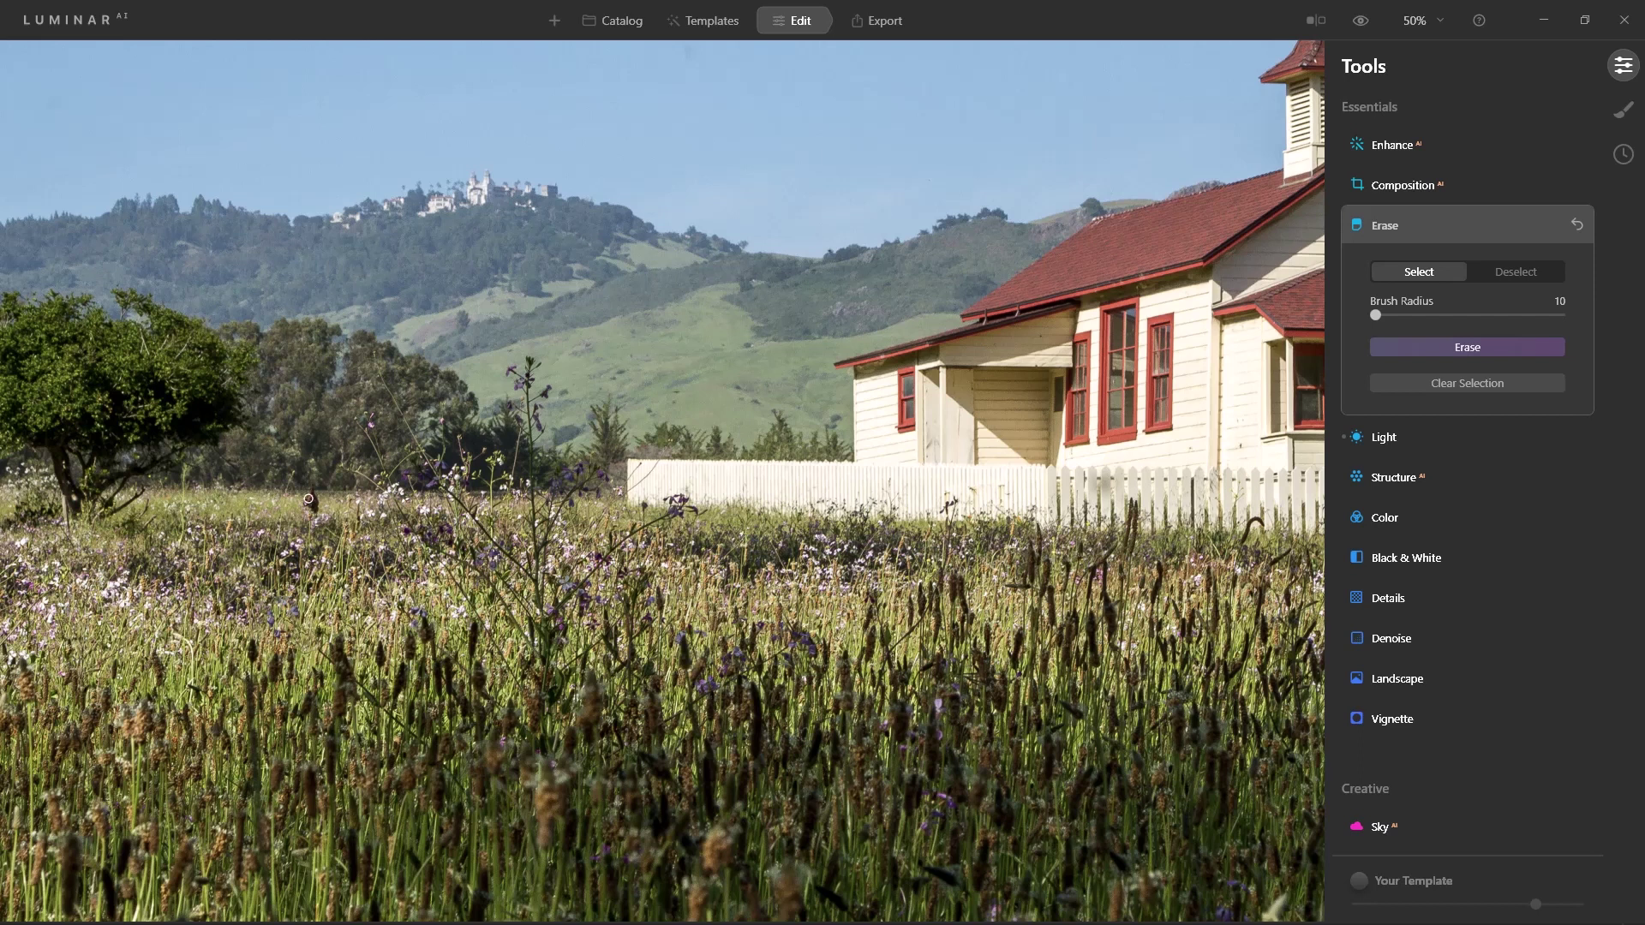
pyautogui.moveTo(318, 509); pyautogui.dragTo(311, 501)
# - Finish masking the dark speck left of the fence and erase it
pyautogui.moveTo(318, 508); pyautogui.dragTo(310, 507)
pyautogui.click(1449, 347)
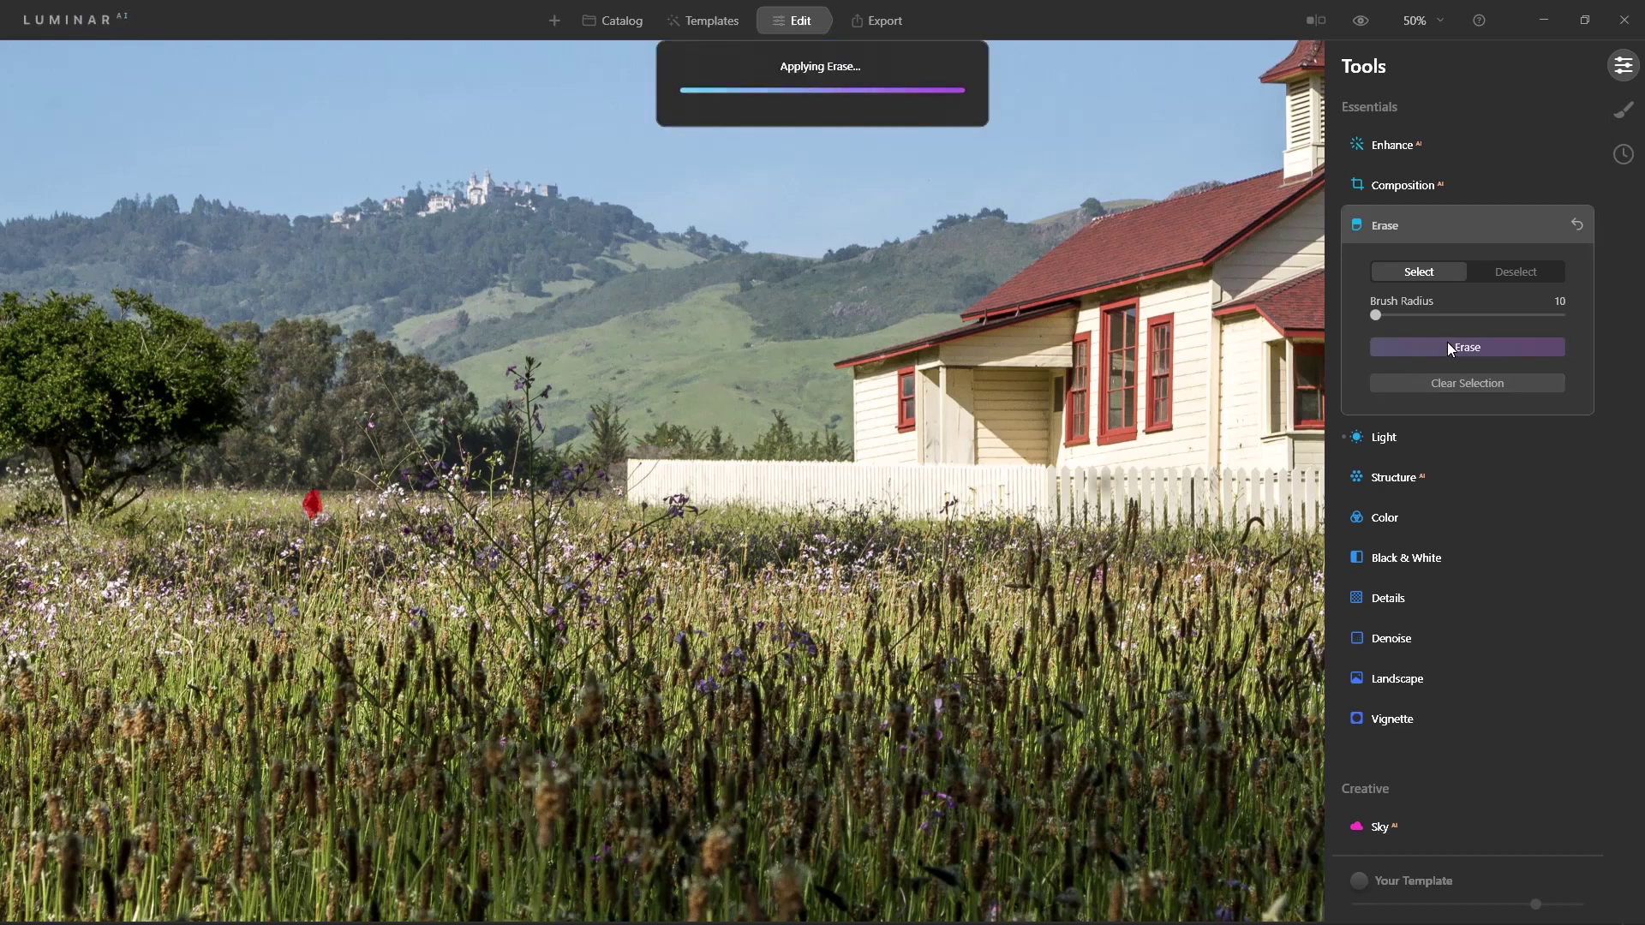
pyautogui.click(1435, 23)
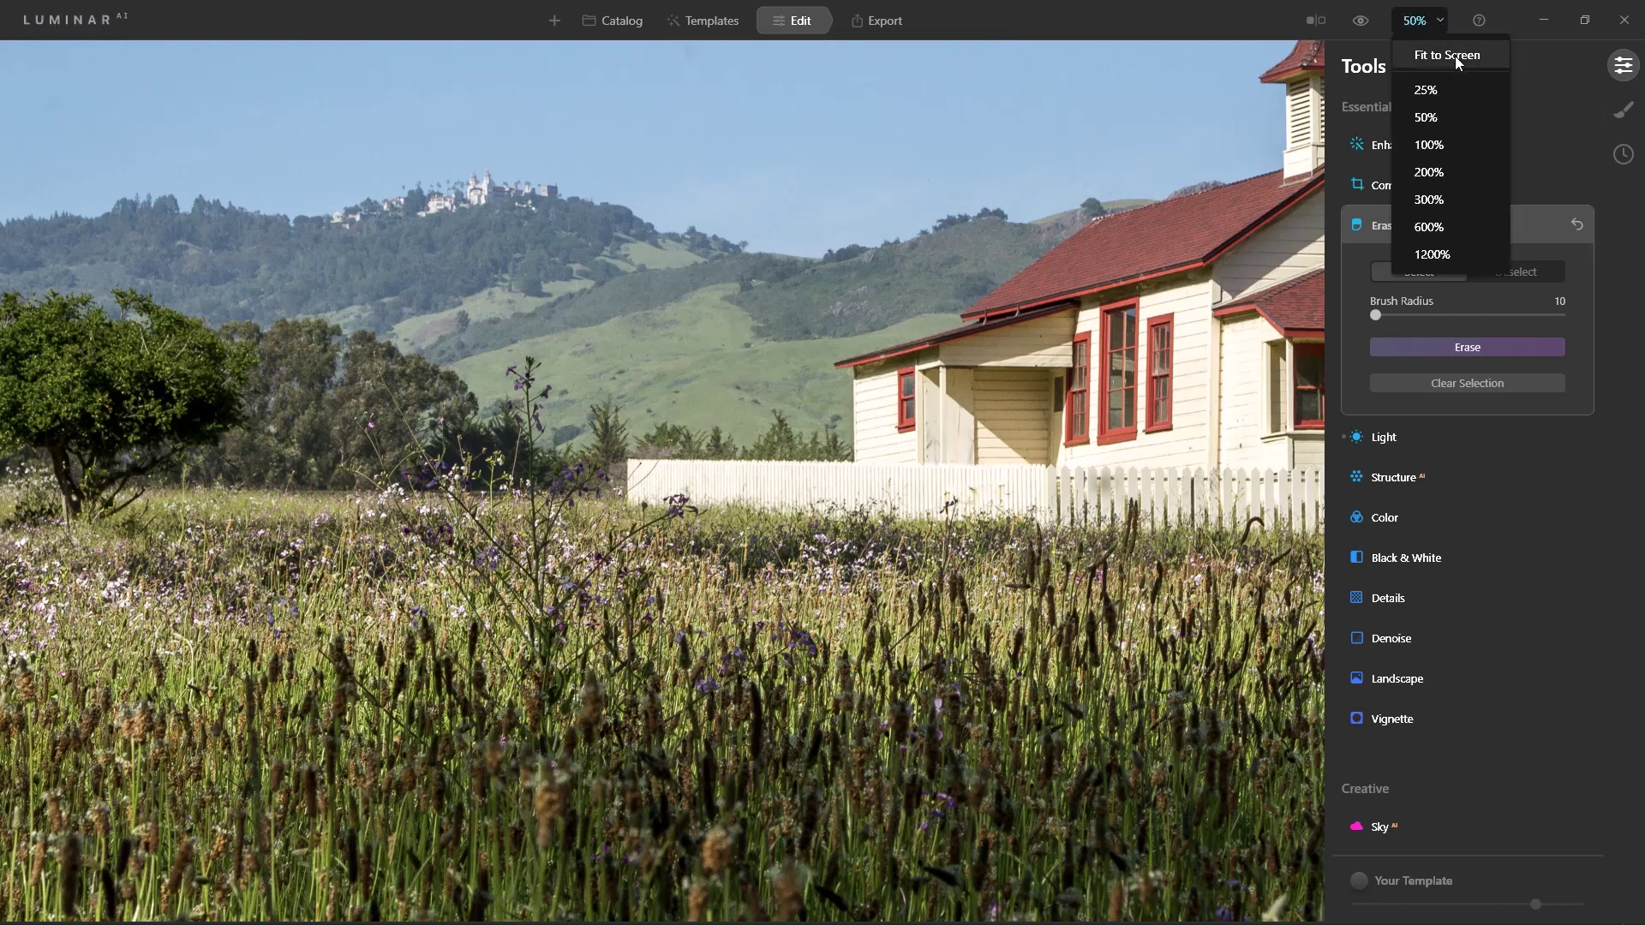
# - Set the zoom to Fit to Screen to view the whole cleaned photo
pyautogui.click(1441, 58)
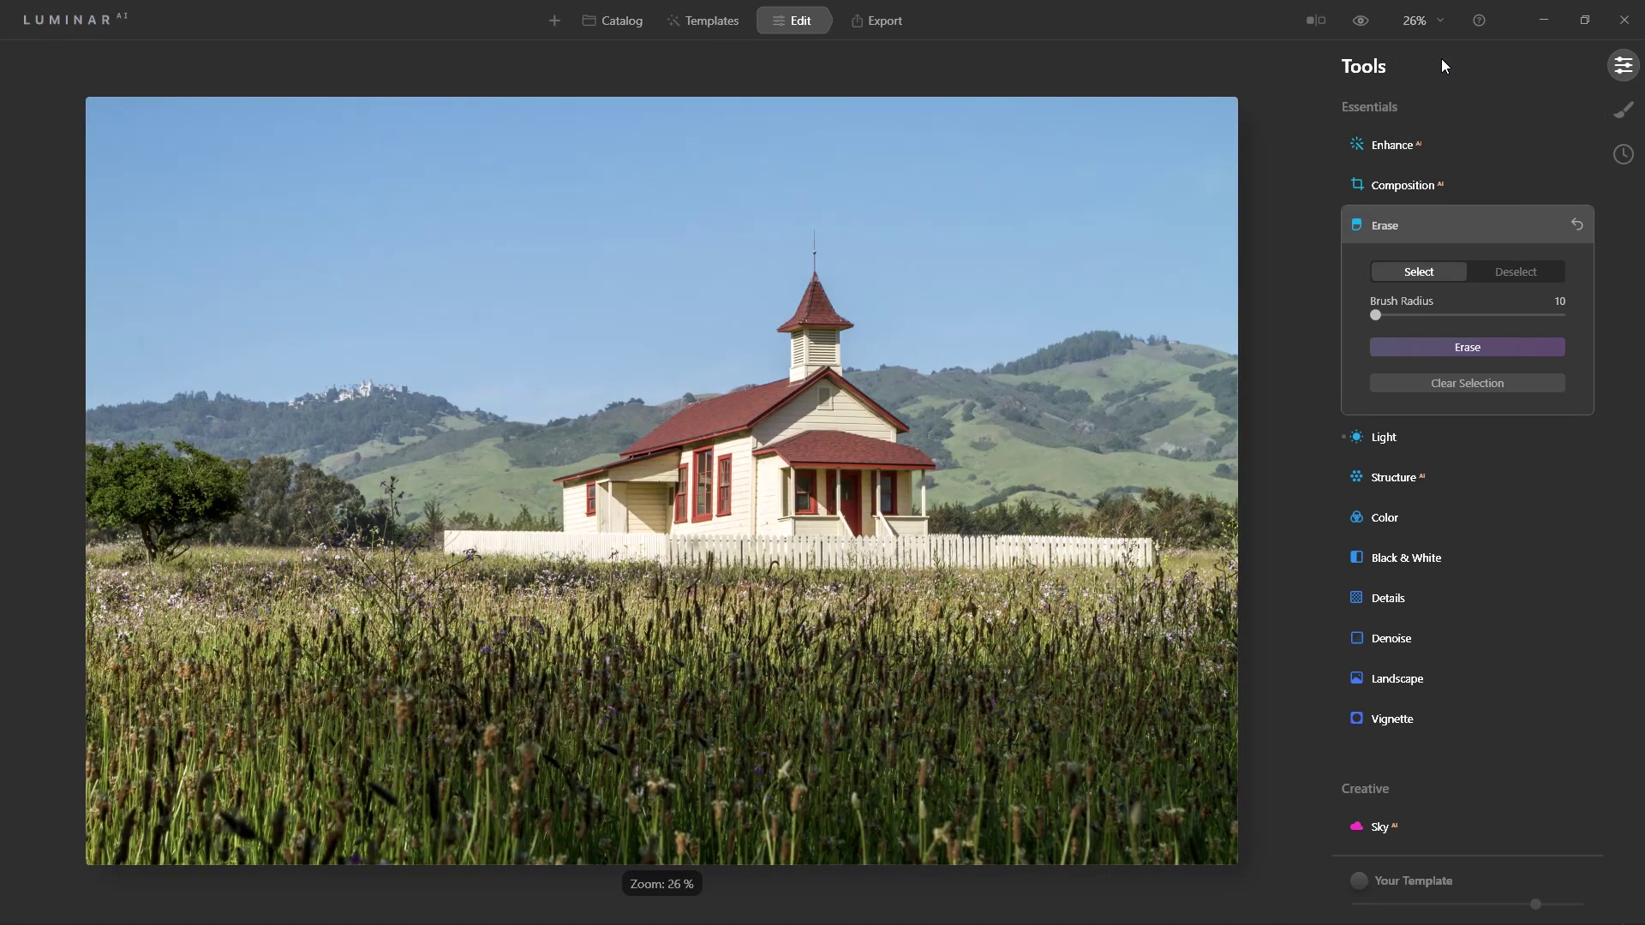